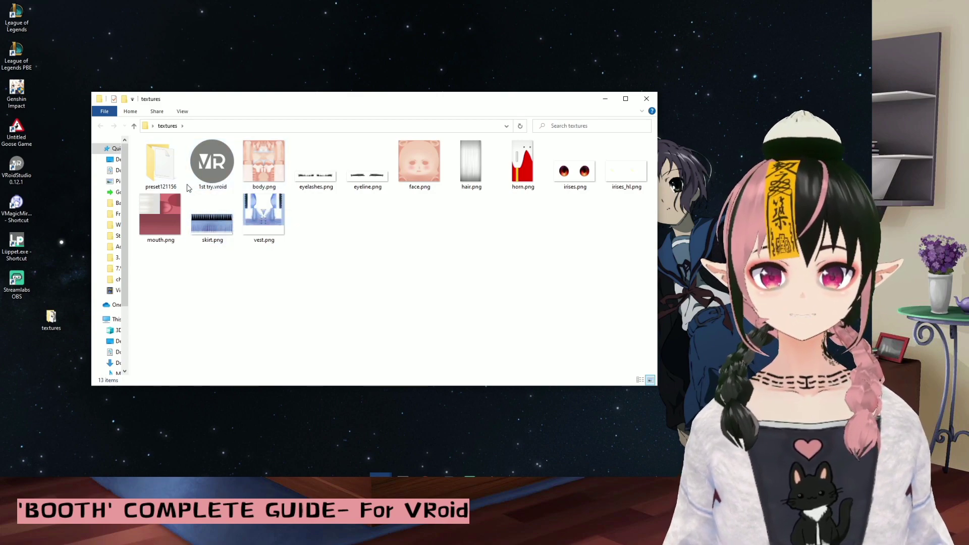
- Try opening 1st try.vroid directly, then close VRoid Studio and select the file
double_click(198, 172)
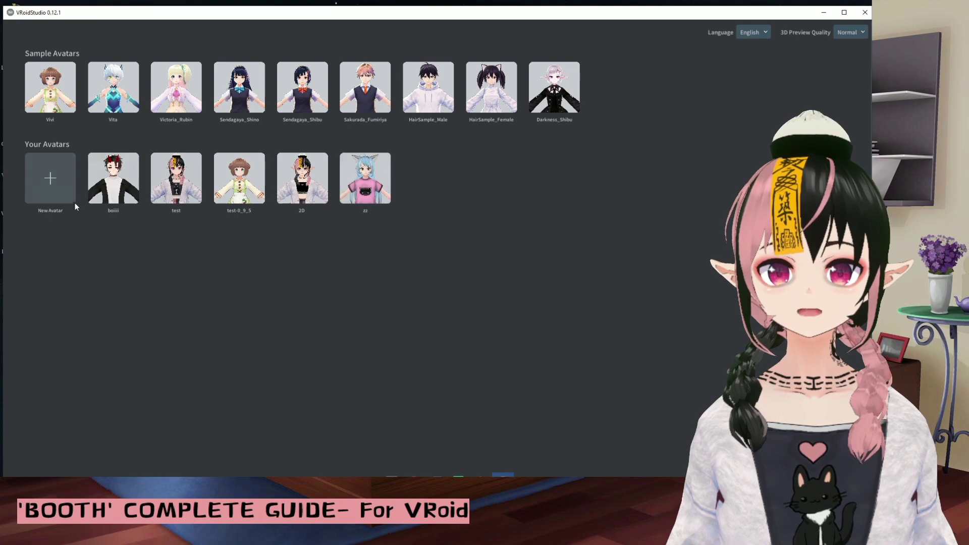
click(824, 12)
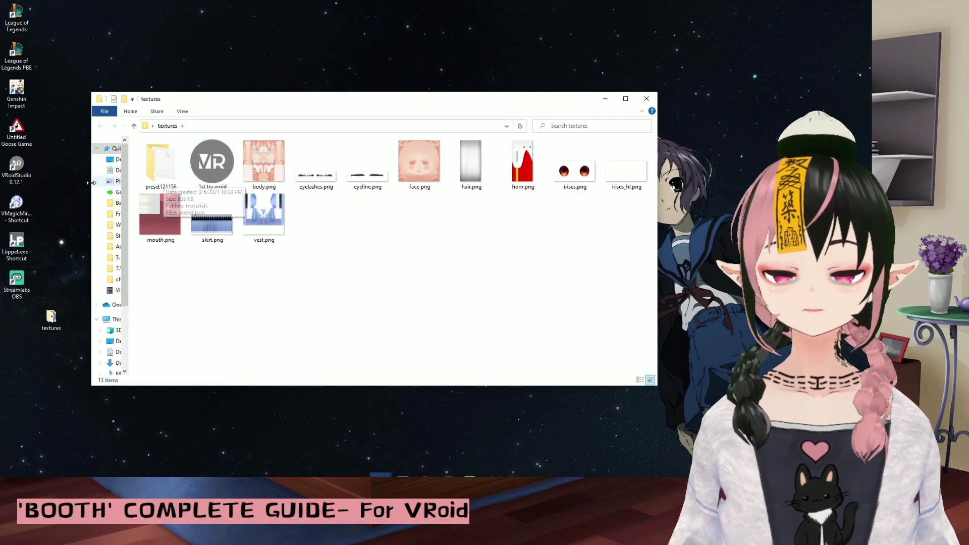
click(212, 162)
- In a second Explorer window, browse to Users > home > Documents > vroid > avatars
key(super+e)
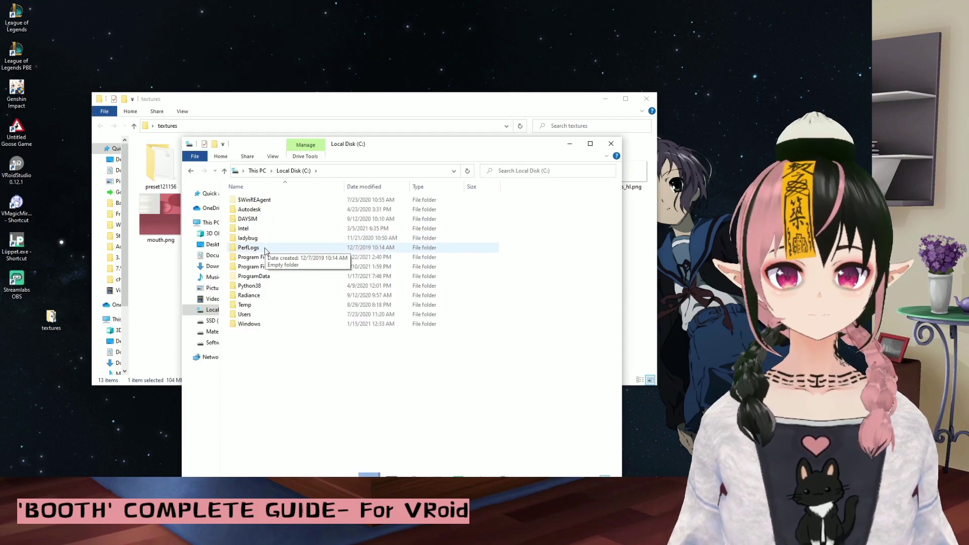
double_click(258, 315)
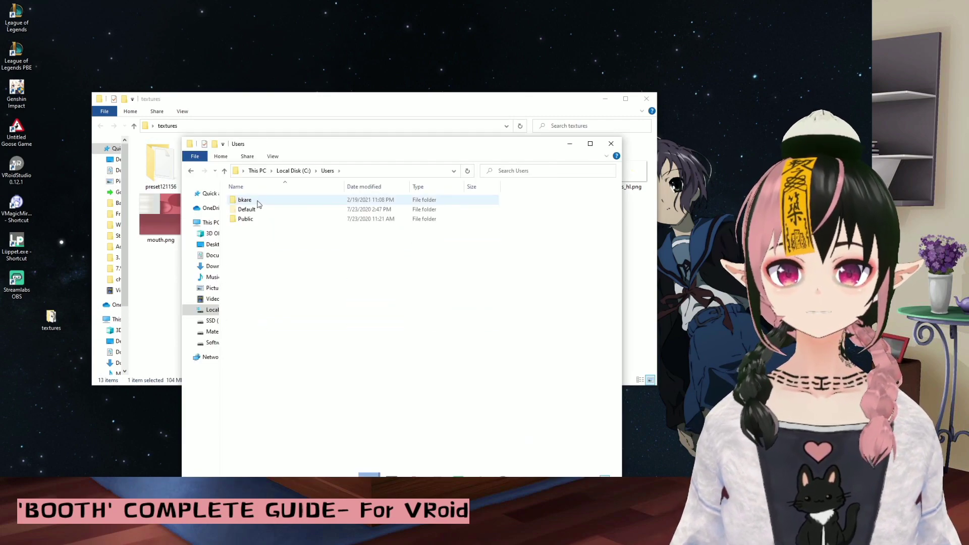
double_click(246, 199)
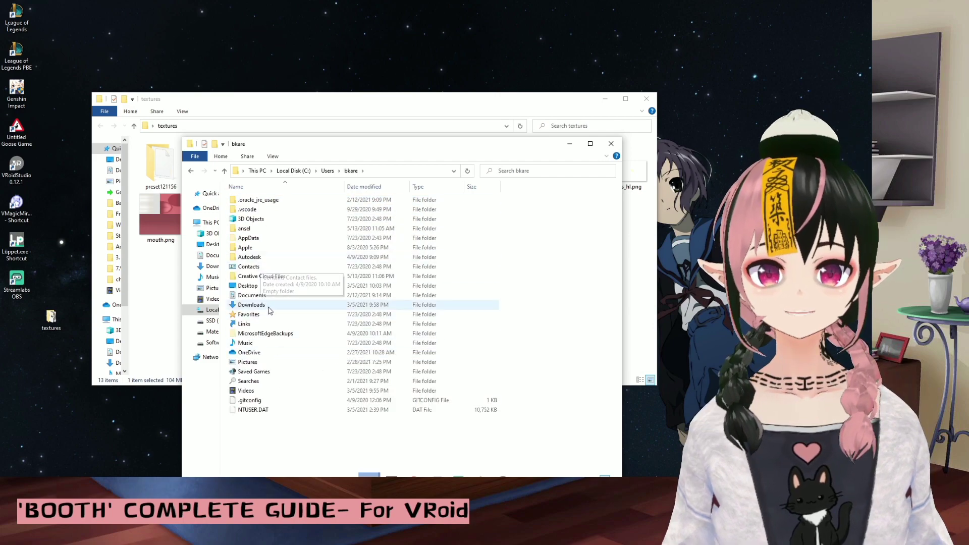
double_click(257, 296)
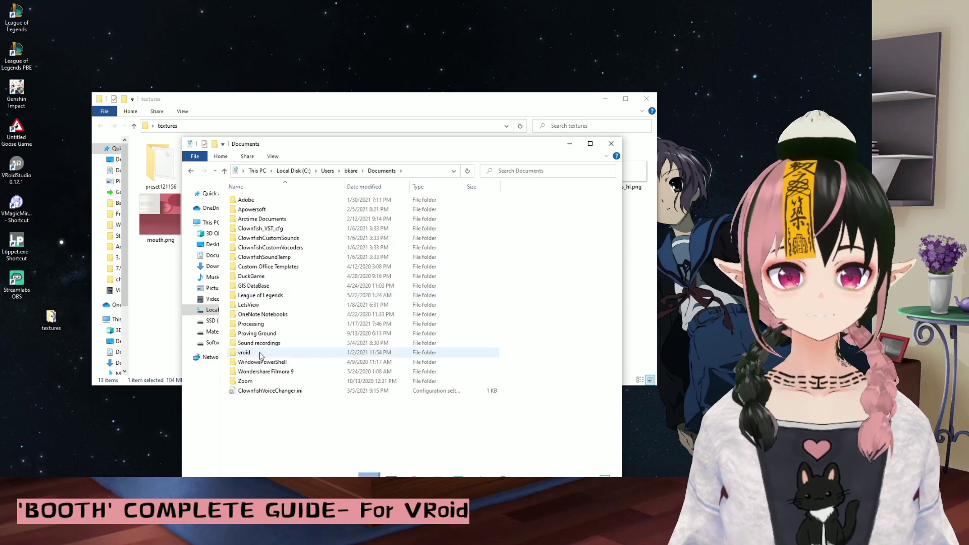
double_click(244, 352)
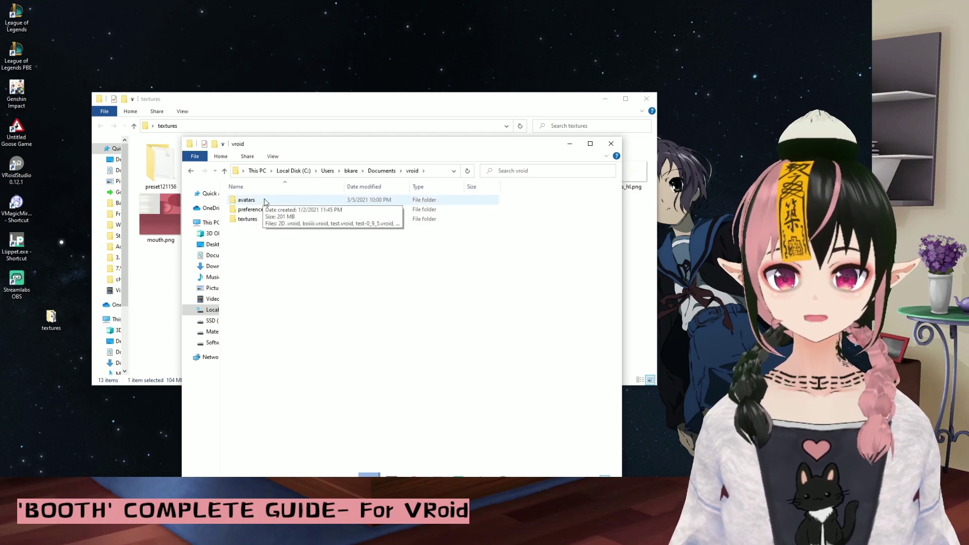
double_click(265, 199)
- Move 1st try.vroid into the avatars folder and relaunch VRoid Studio
drag(303, 145, 418, 133)
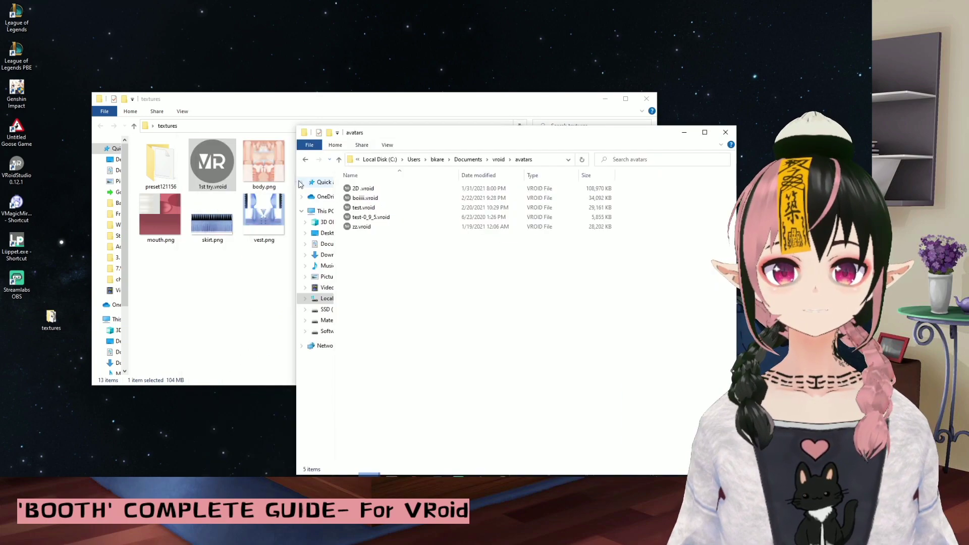
drag(210, 175, 399, 304)
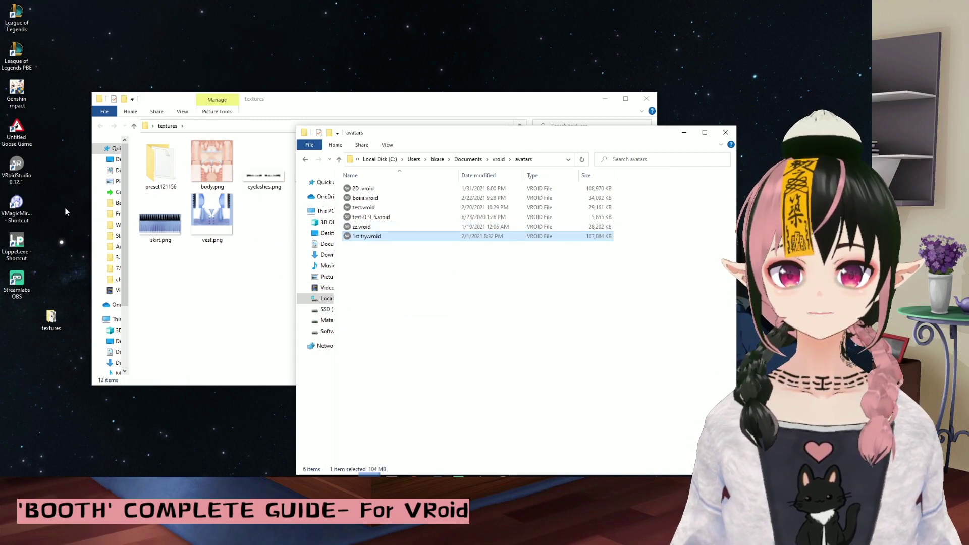
click(19, 174)
double_click(19, 174)
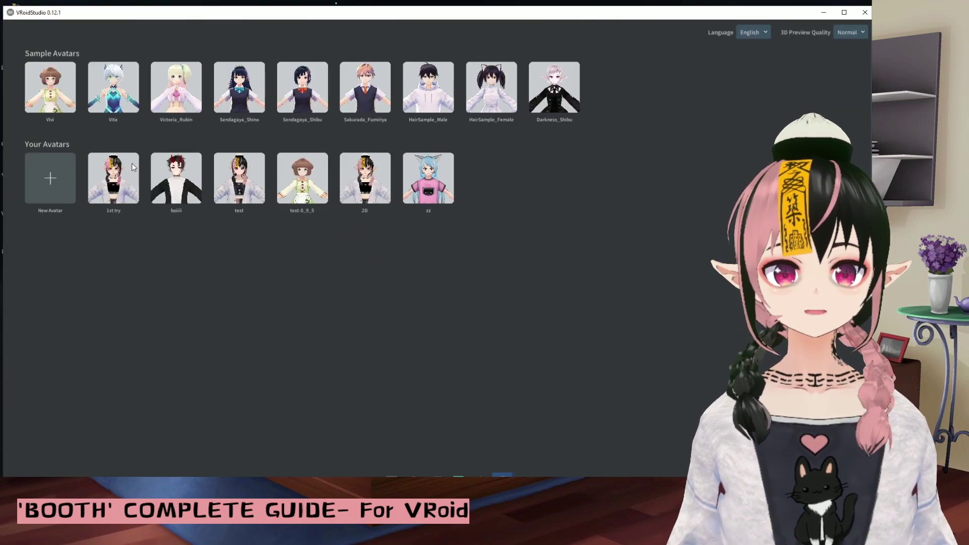
- Load the 1st try thumbnail from Your Avatars into the Face Editor
click(120, 187)
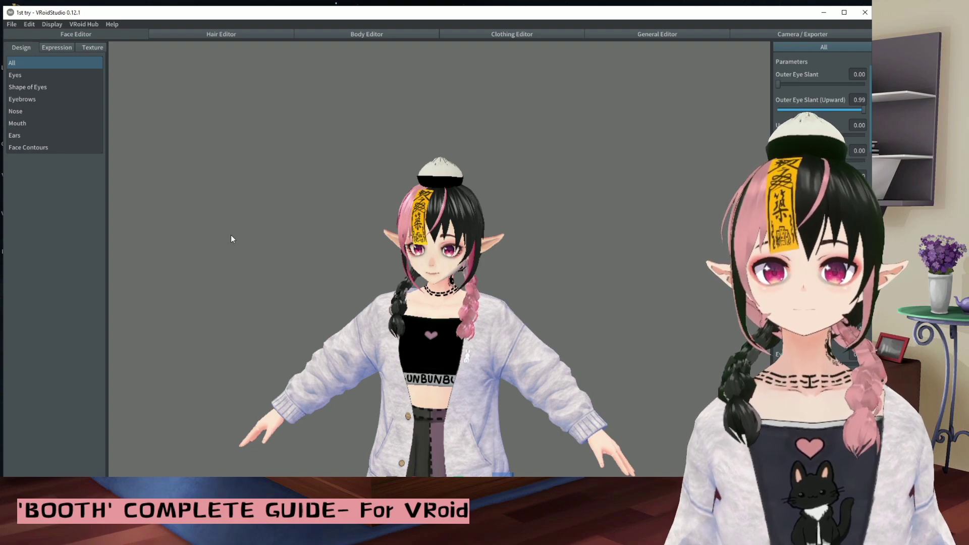
scroll(172, 204, up, 1)
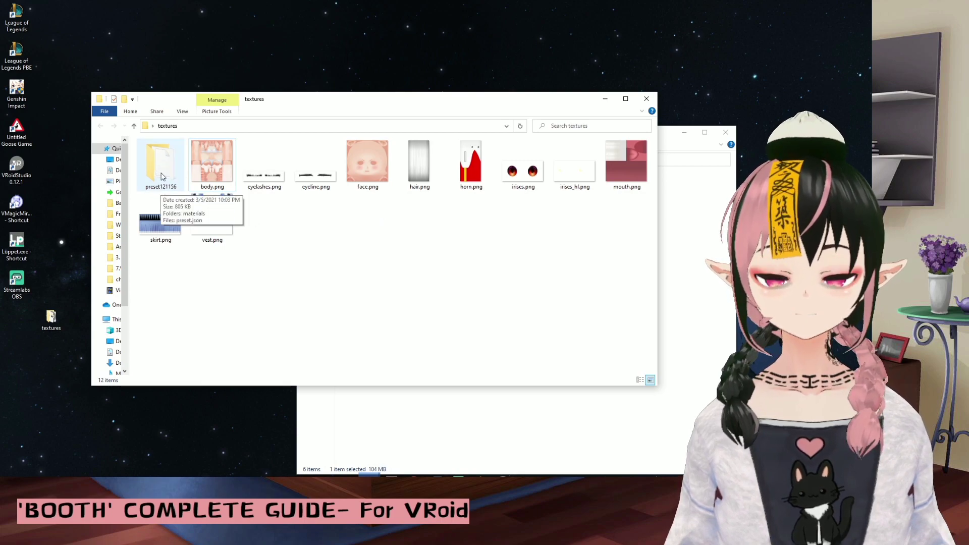
- Look inside the preset121156 folder, then return to the textures folder
double_click(162, 175)
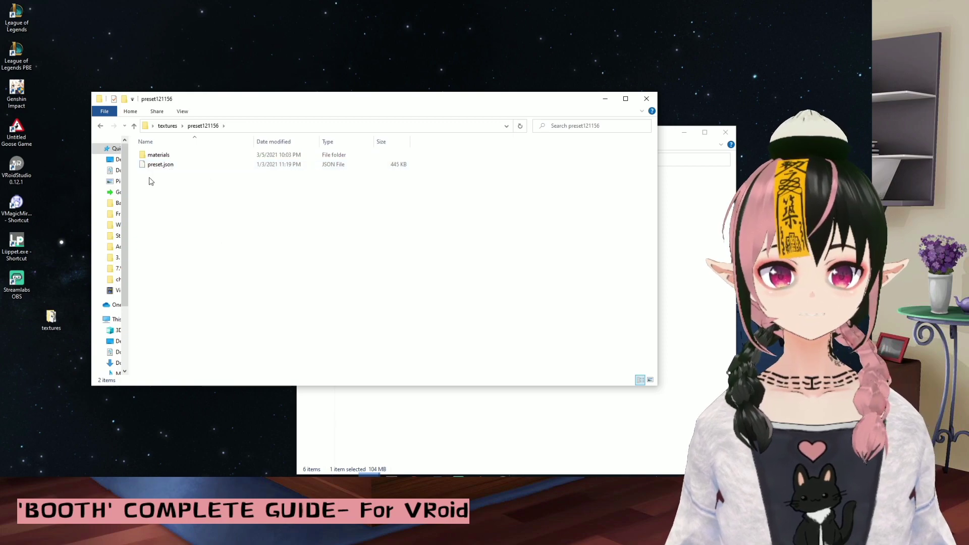
click(167, 126)
drag(167, 167, 153, 180)
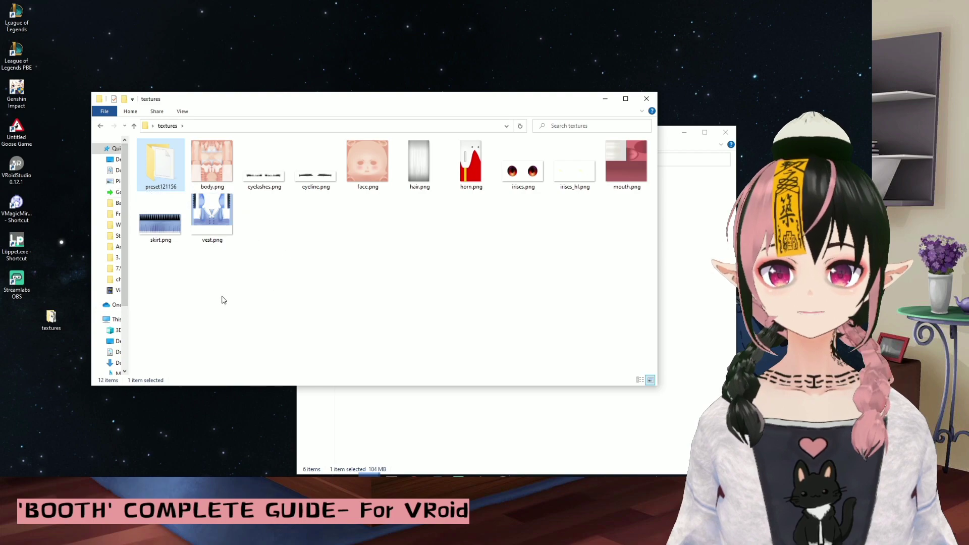
- In the avatars window, go up to the home folder and show hidden items
key(alt+Tab)
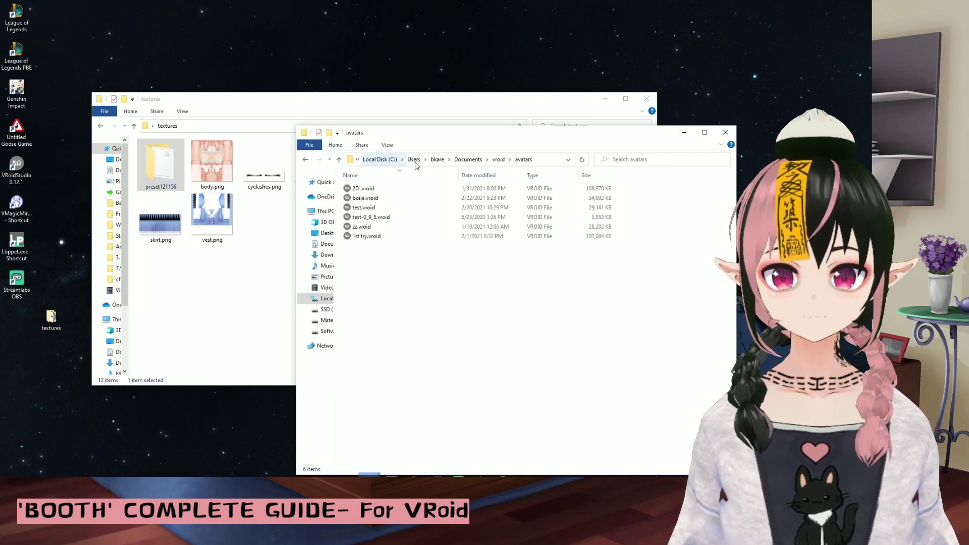
click(437, 159)
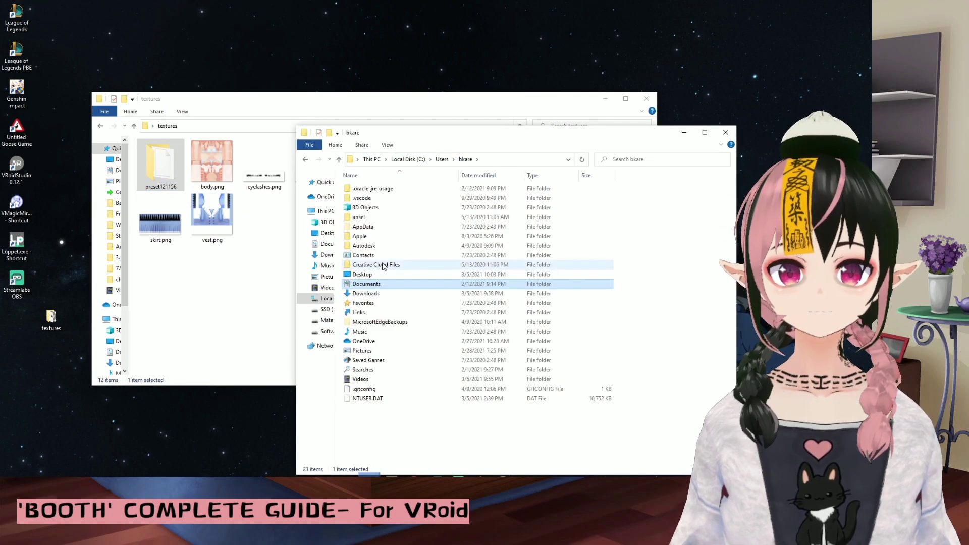
click(380, 229)
key(alt+v)
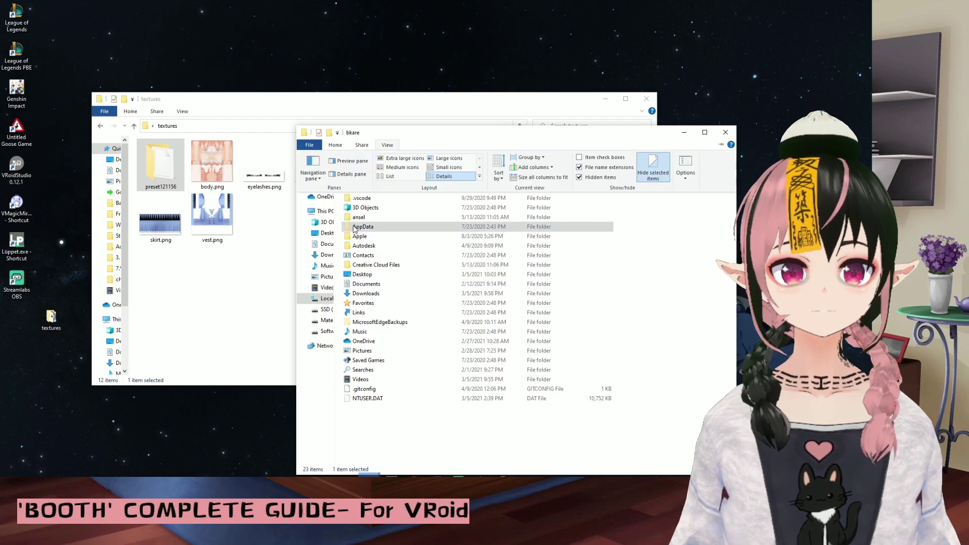
click(580, 178)
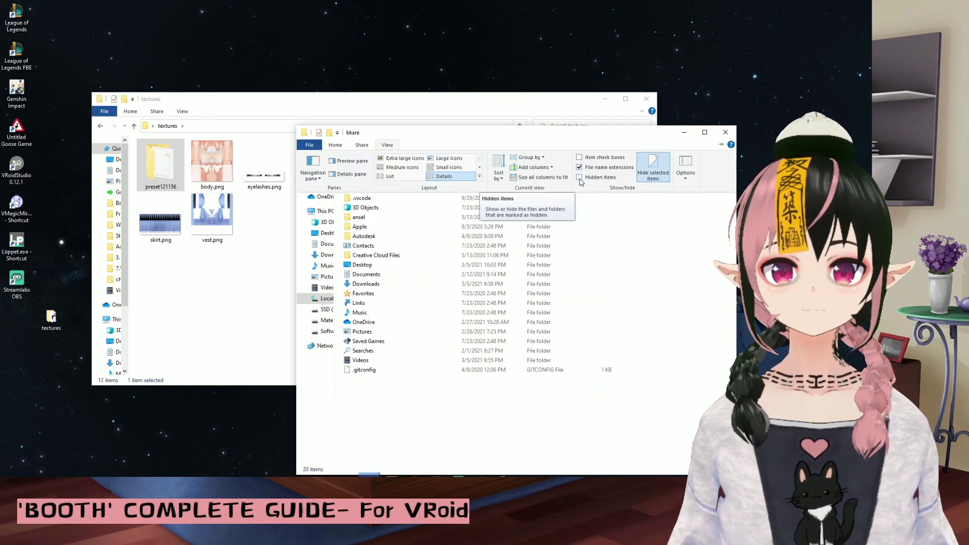
click(580, 177)
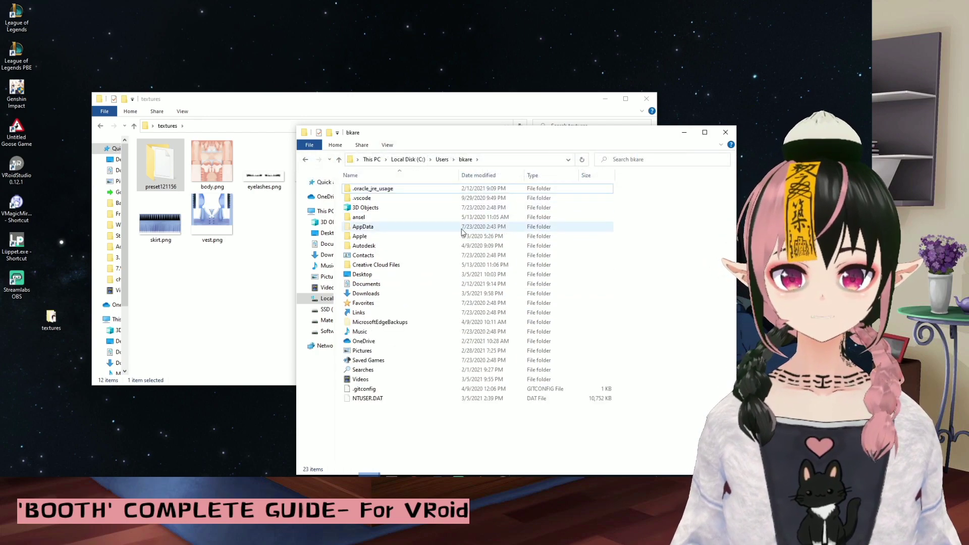
- Browse to AppData\LocalLow\pixiv\VRoidStudio\hair_presets and move preset121156 into it
double_click(363, 228)
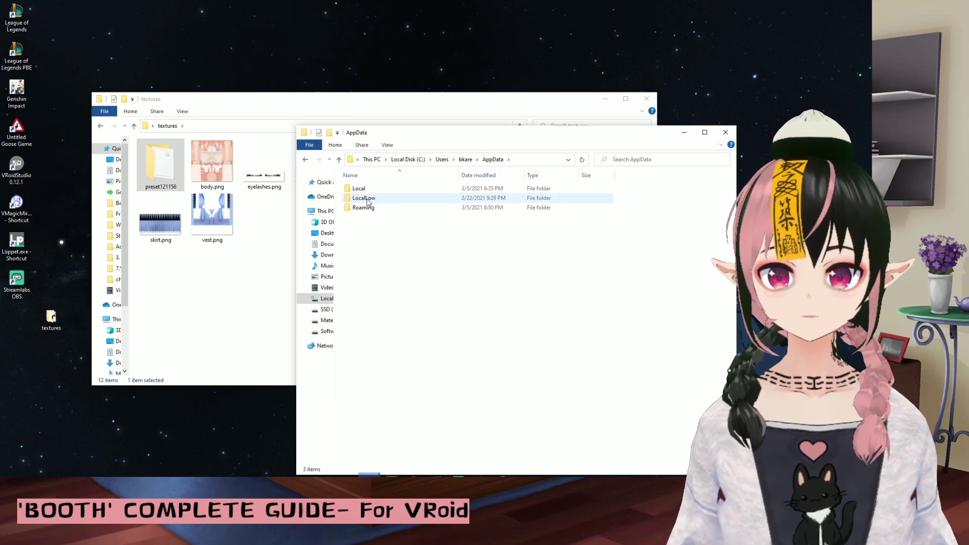
double_click(364, 198)
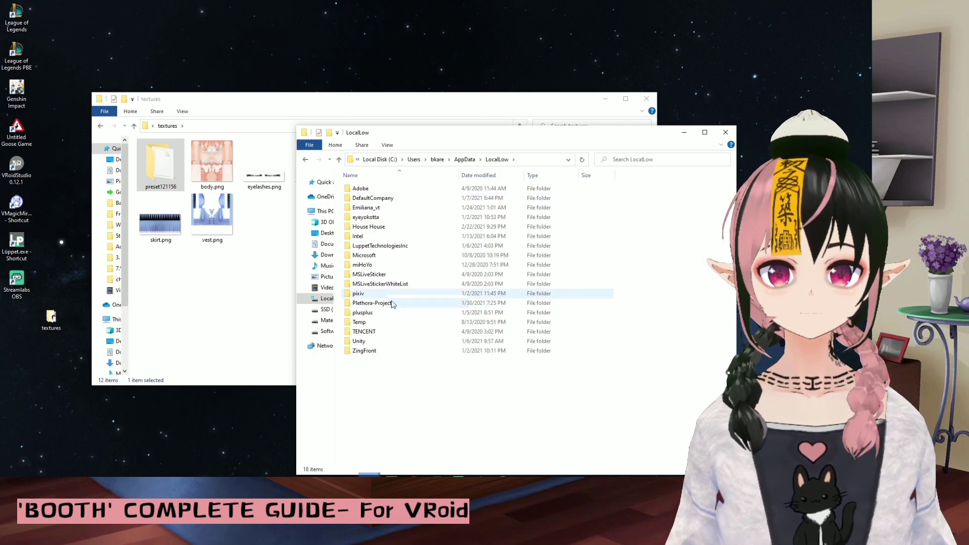
double_click(359, 293)
double_click(379, 189)
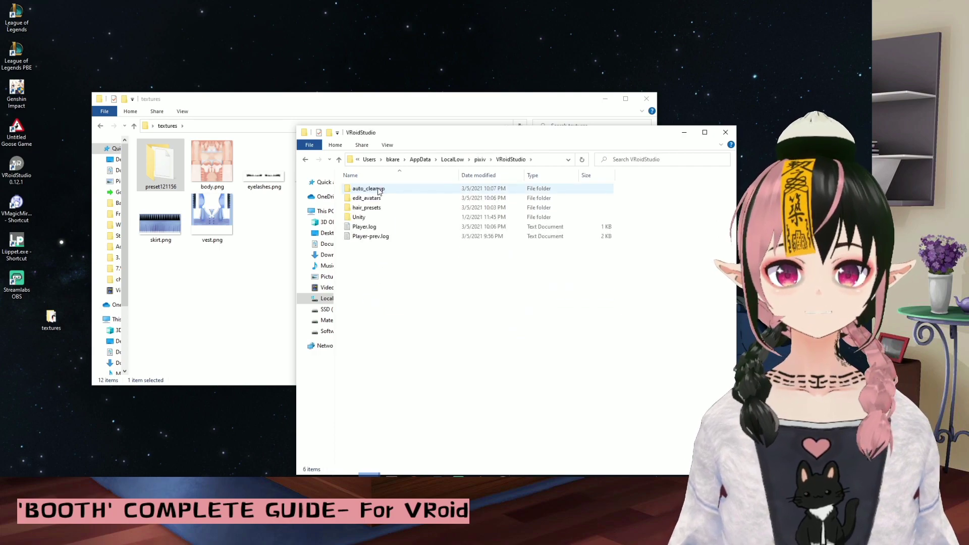
double_click(369, 207)
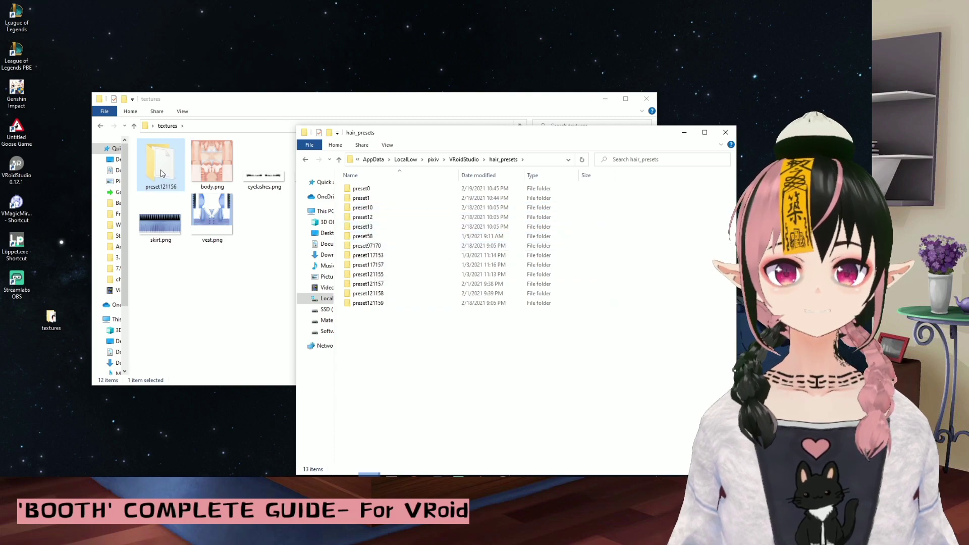
drag(162, 173, 386, 353)
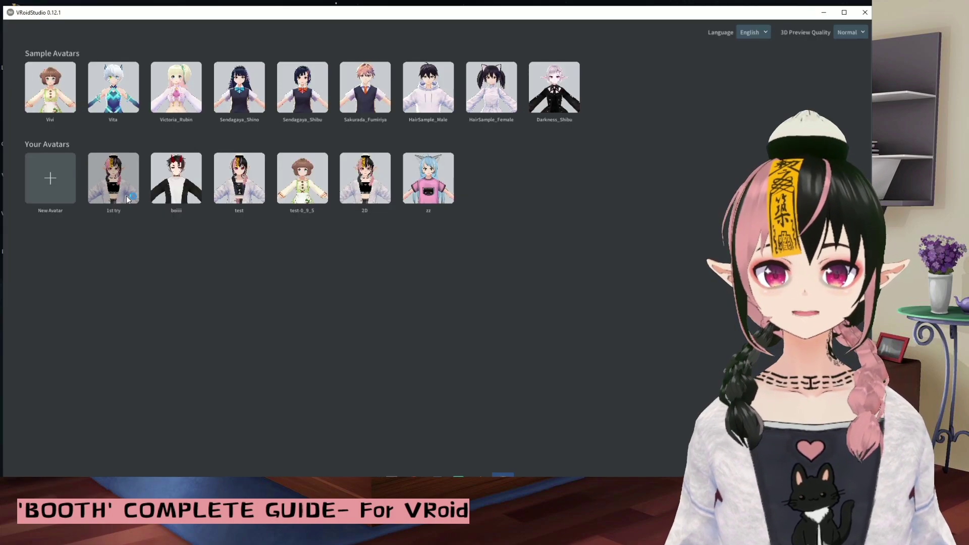
- Open 1st try and import the Preset 121156 hairstyle from the Hair Editor presets
click(126, 196)
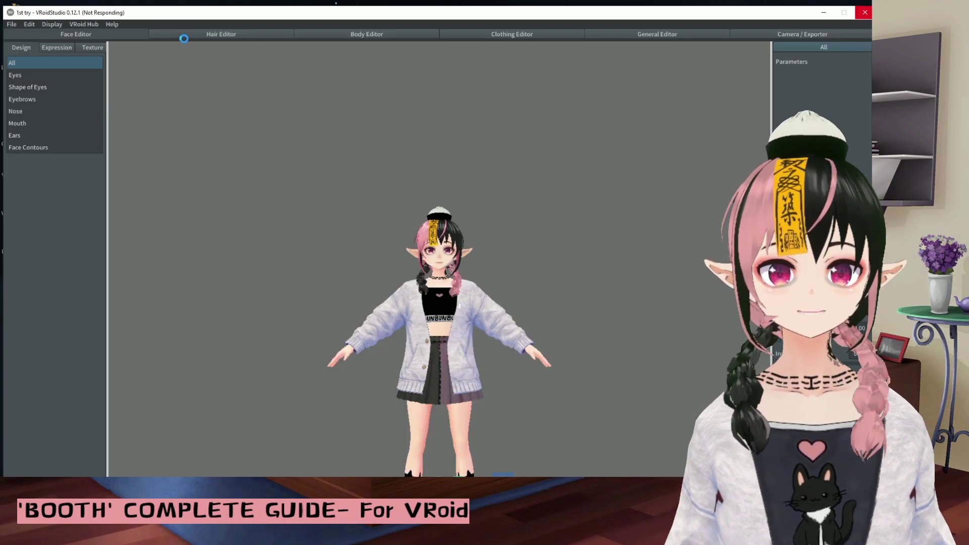
click(54, 75)
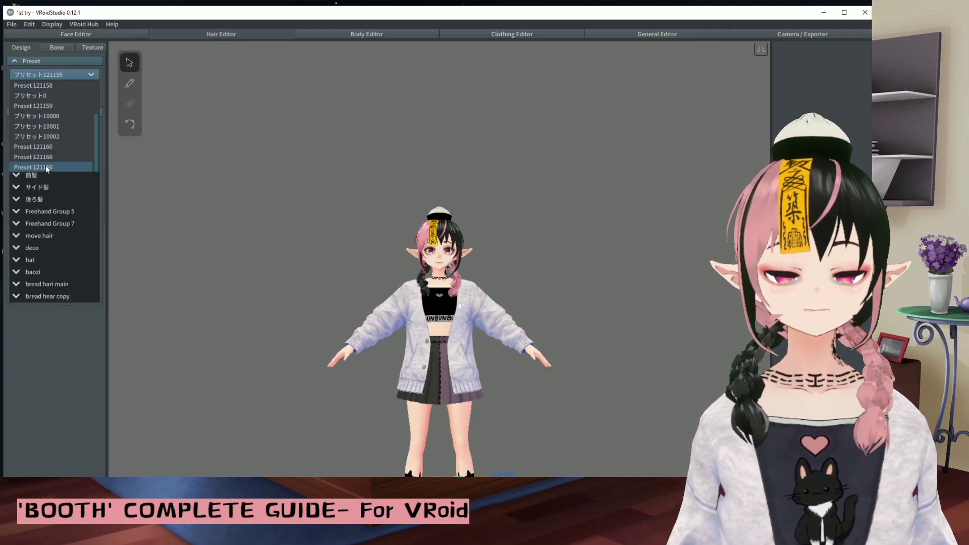
click(45, 167)
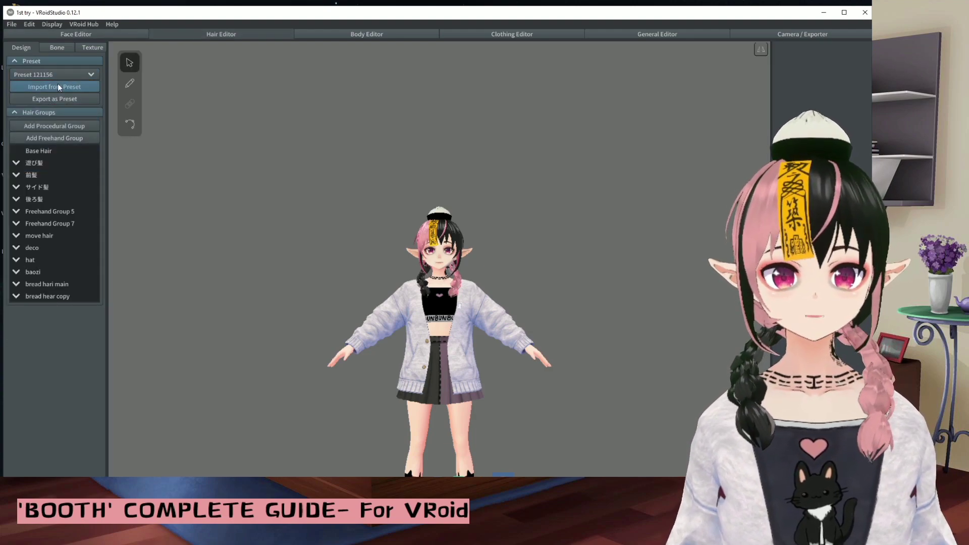
click(57, 84)
scroll(443, 244, up, 10)
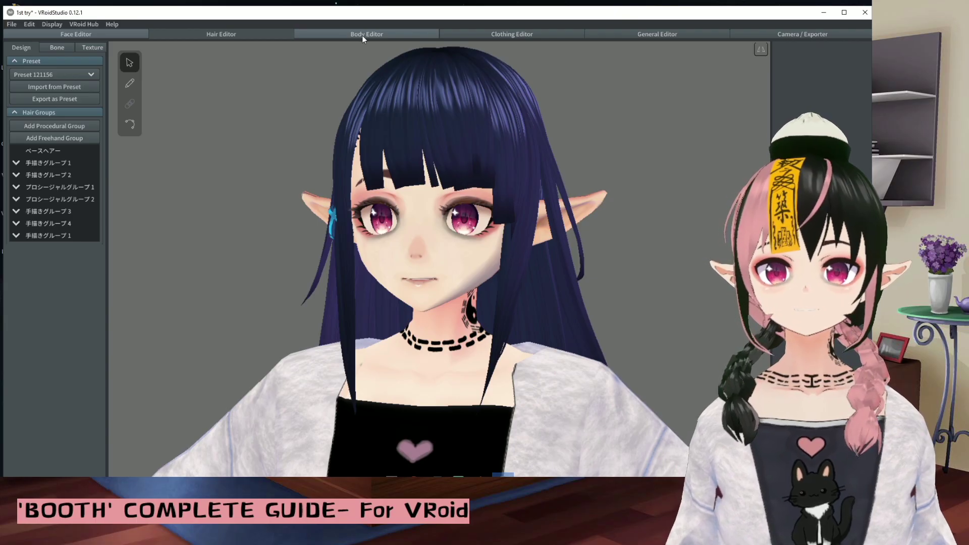
- In the Body Editor's Texture view, add a body texture layer and rename it 'eg'
click(353, 35)
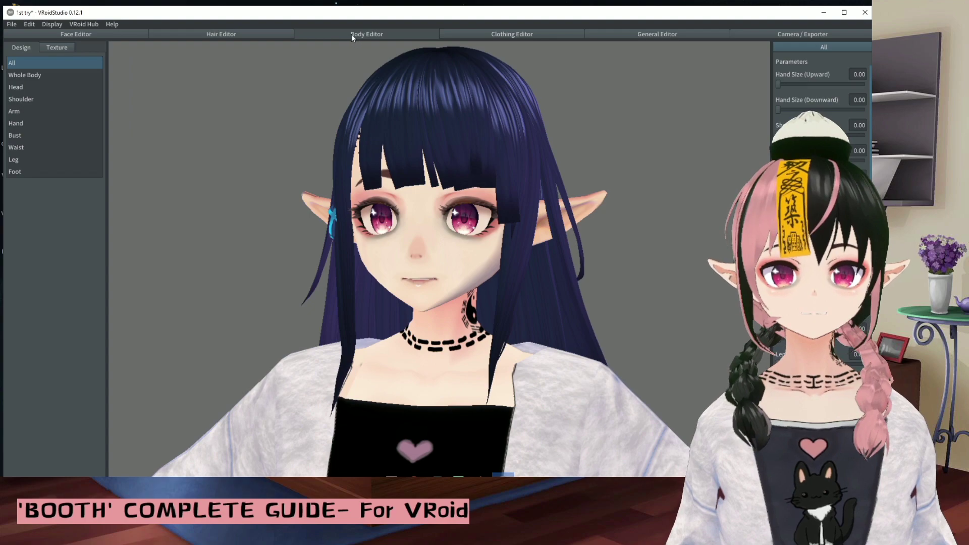
click(57, 49)
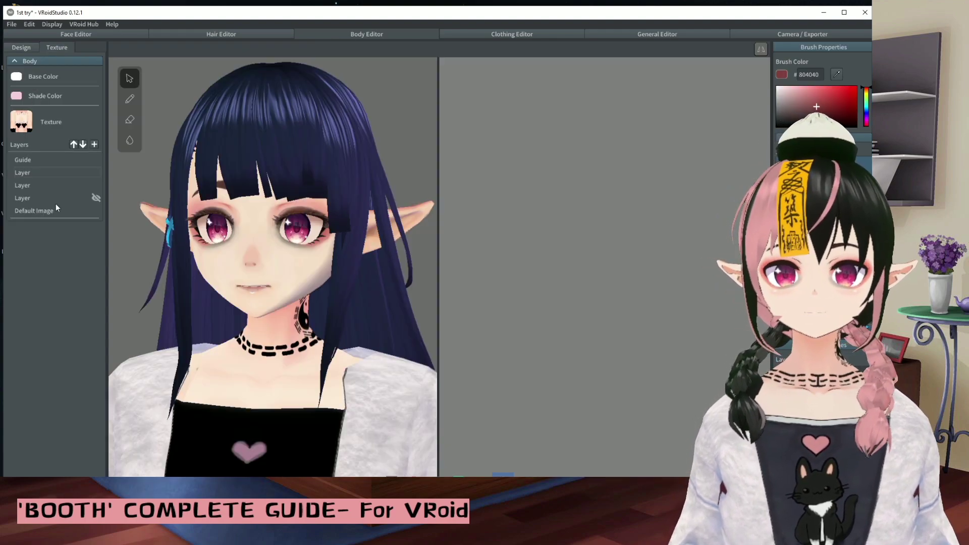
click(74, 173)
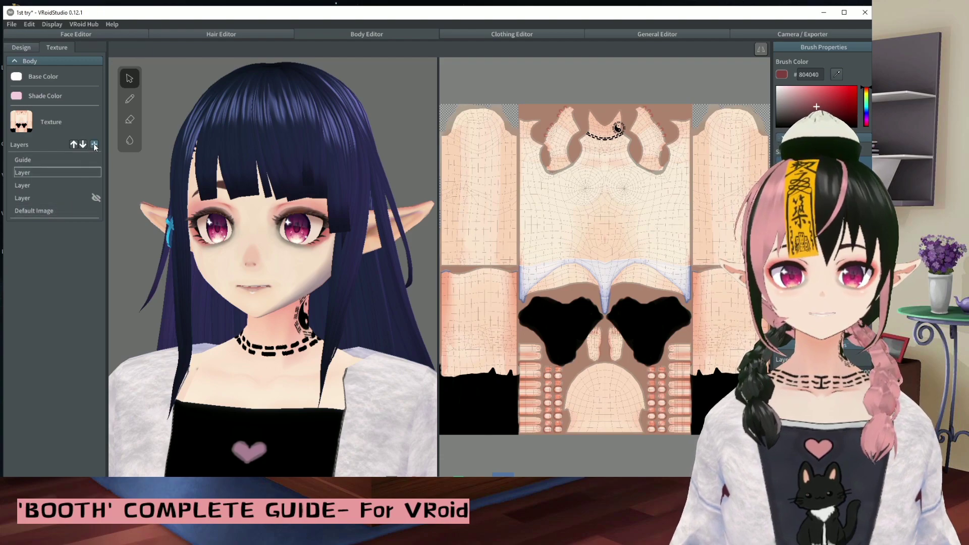
click(95, 145)
double_click(71, 171)
key(ctrl+a)
text(eg)
key(Return)
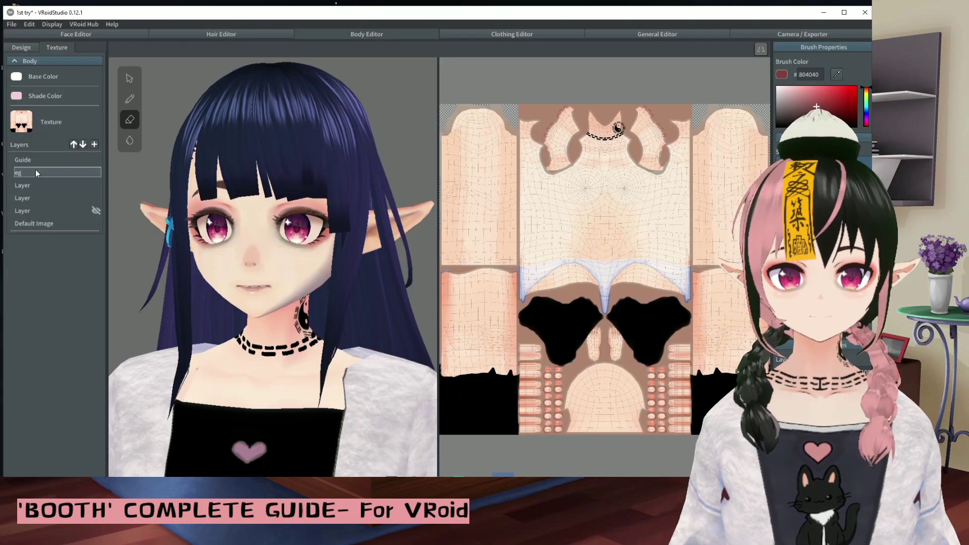
right_click(35, 171)
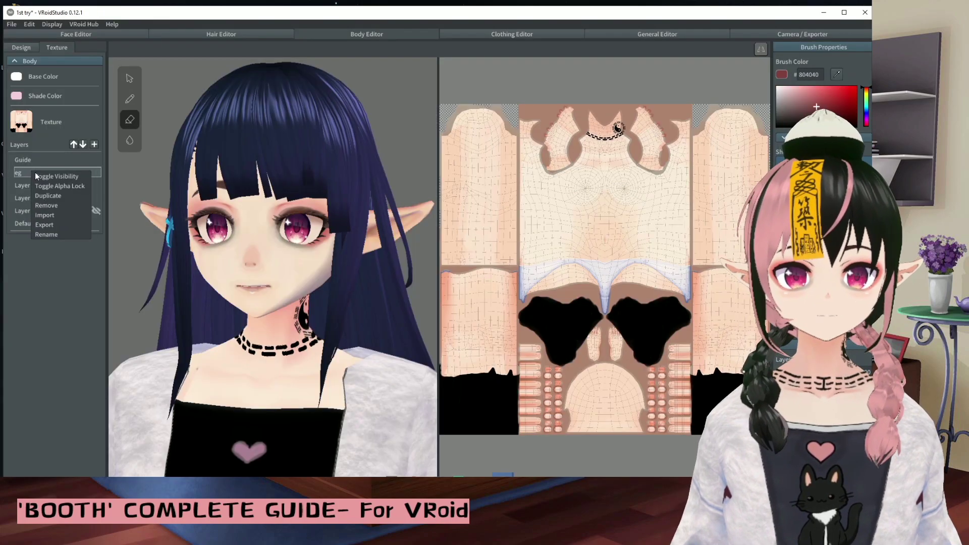
- Import body.png from the textures folder into the eg layer
click(47, 215)
drag(322, 210, 371, 178)
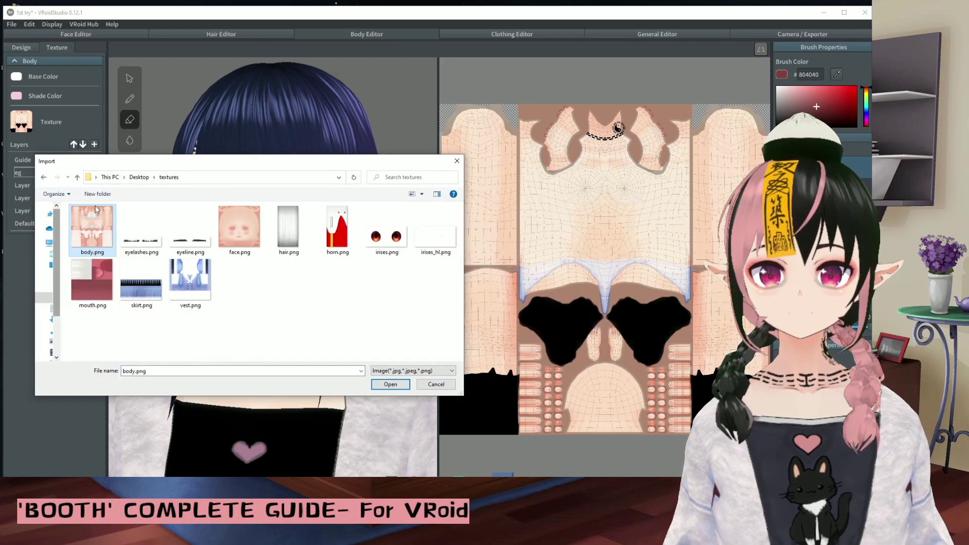
click(266, 239)
drag(403, 172, 232, 161)
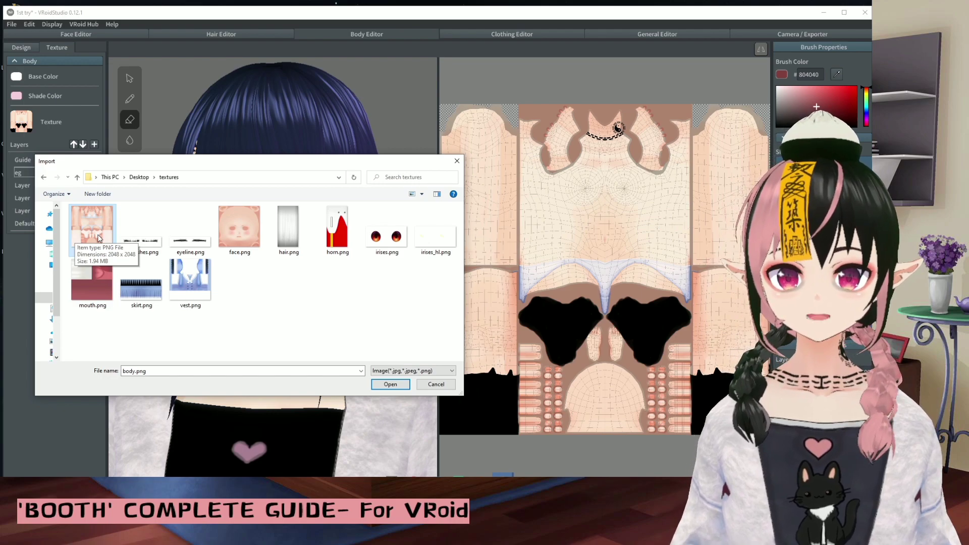
click(390, 384)
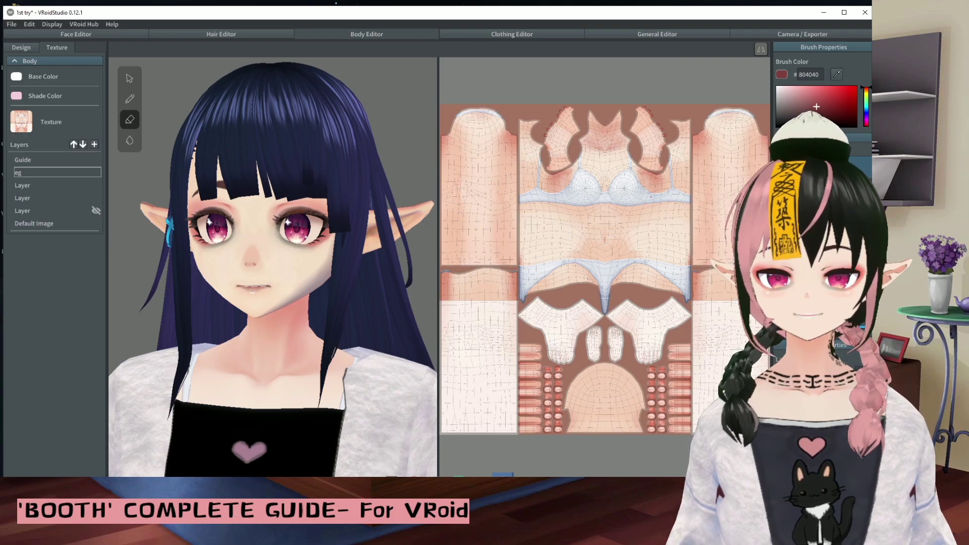
- Duplicate the eg layer and hide the new copy above it
right_click(39, 172)
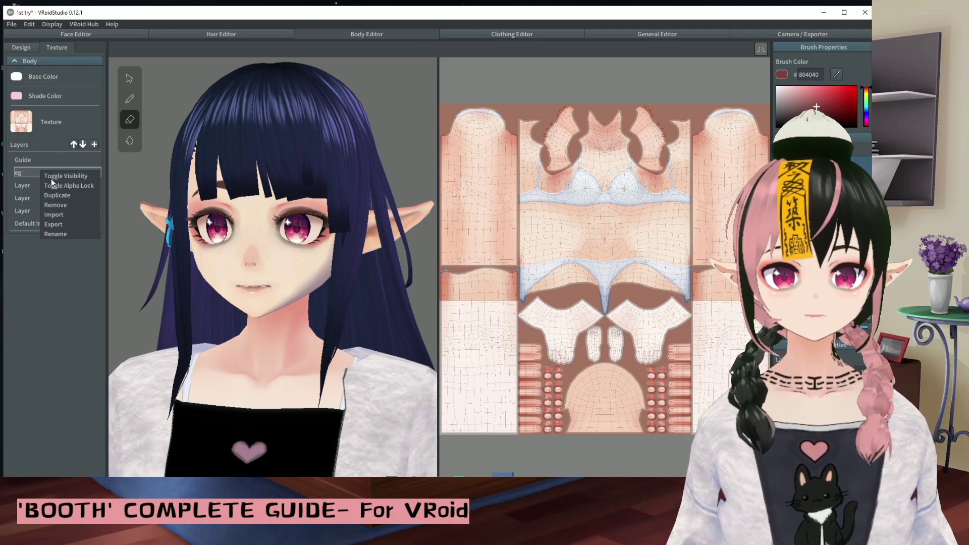
click(60, 195)
click(24, 173)
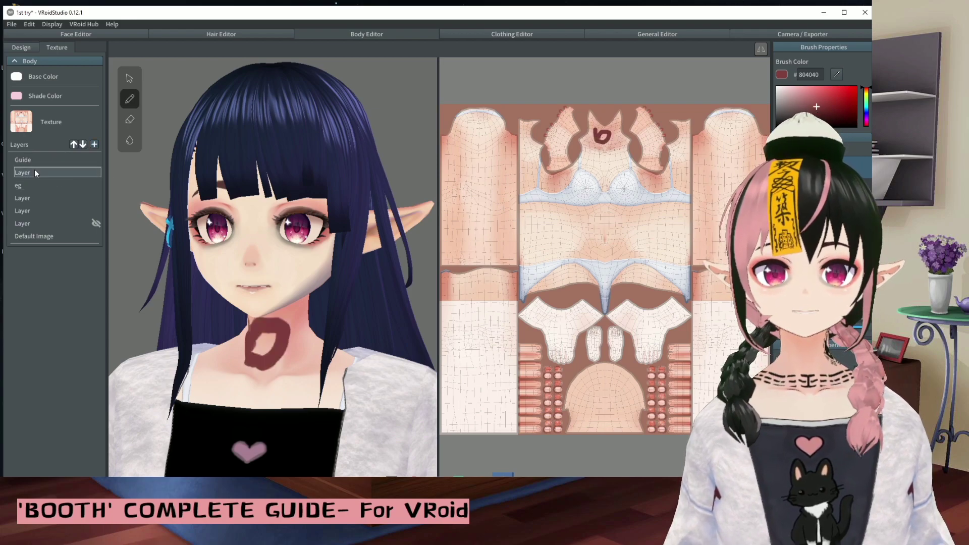
right_click(35, 168)
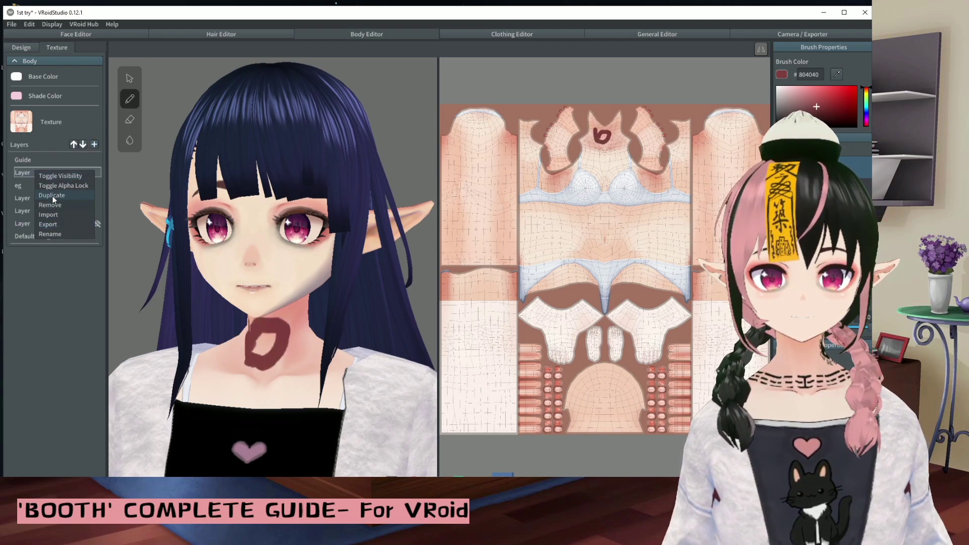
click(53, 176)
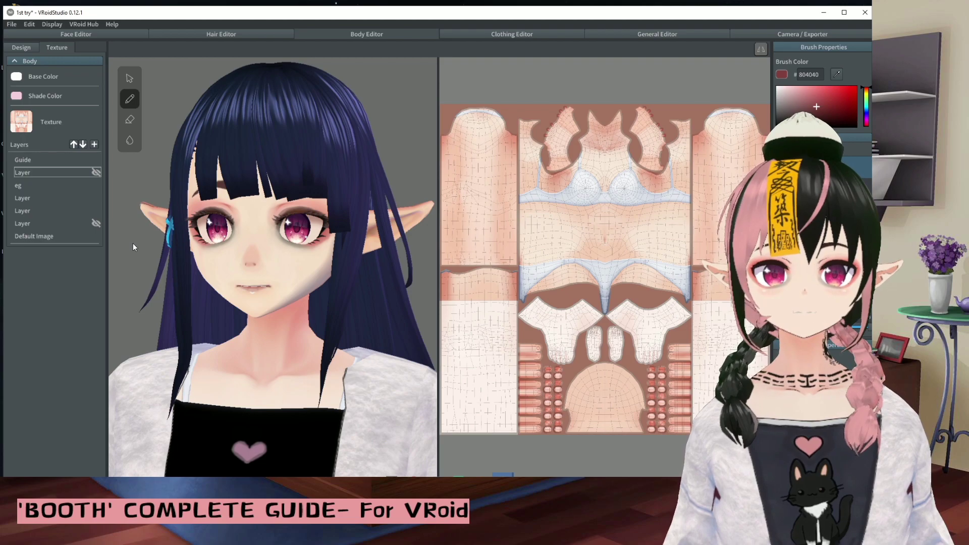
click(89, 32)
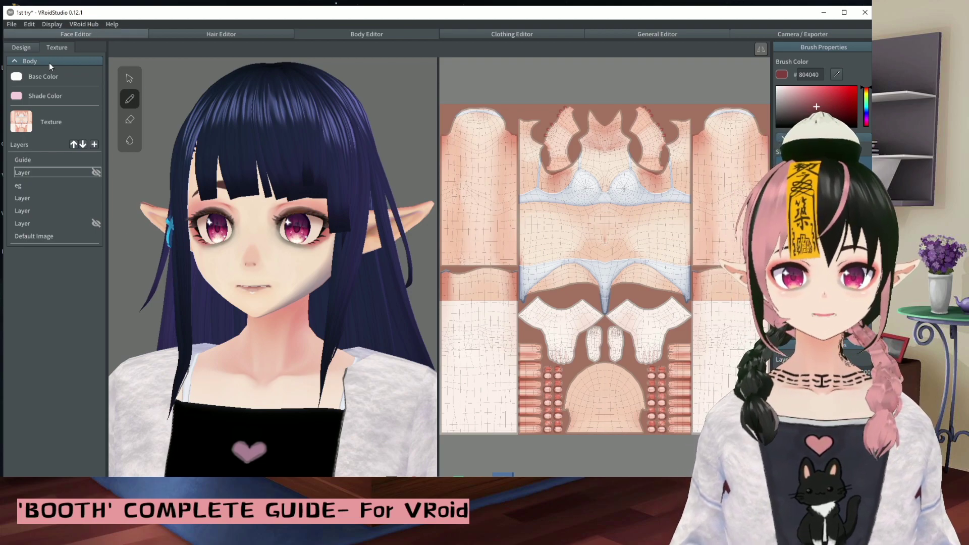
- Expand the face textures down to the Eyelashes texture and its layers
click(93, 47)
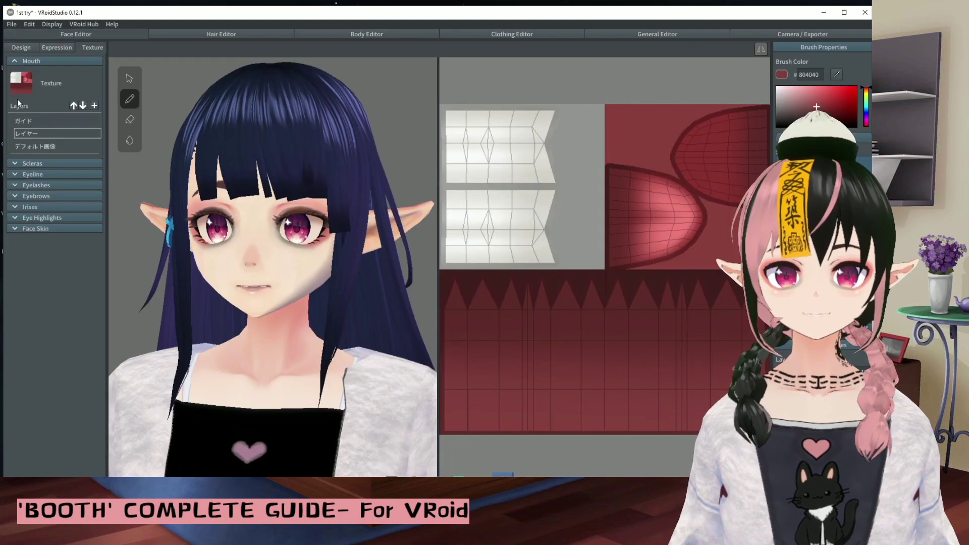
click(15, 207)
click(15, 195)
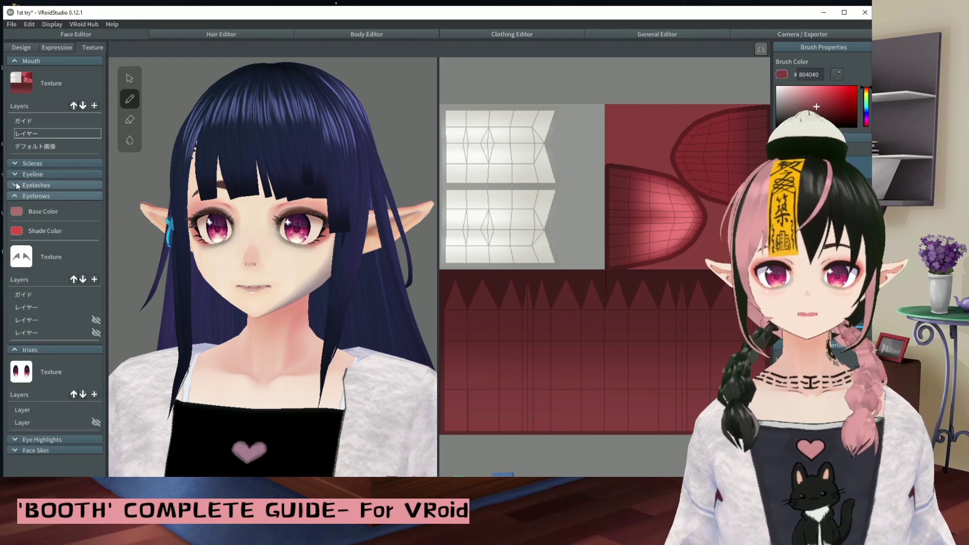
click(37, 284)
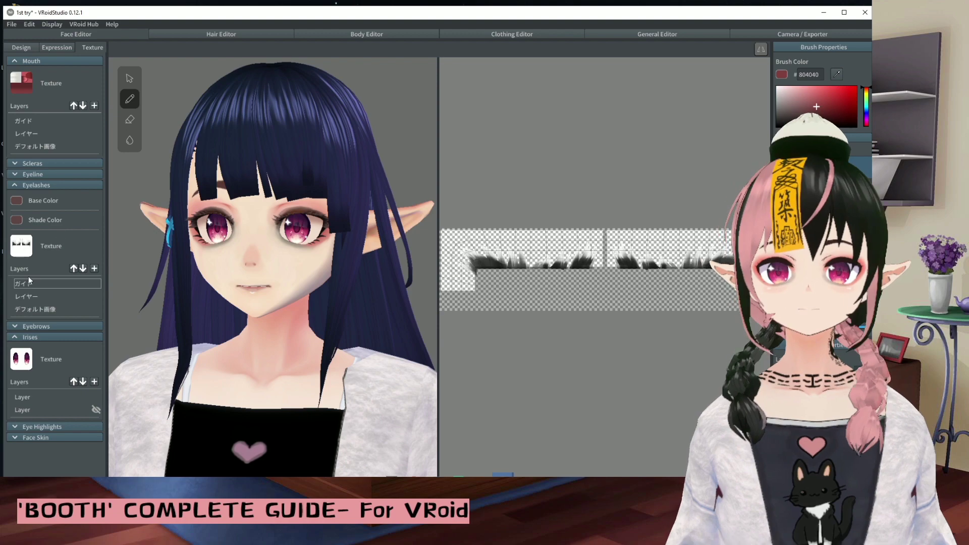
- Add a new eyelash layer and import eyelashes.png into it
click(94, 268)
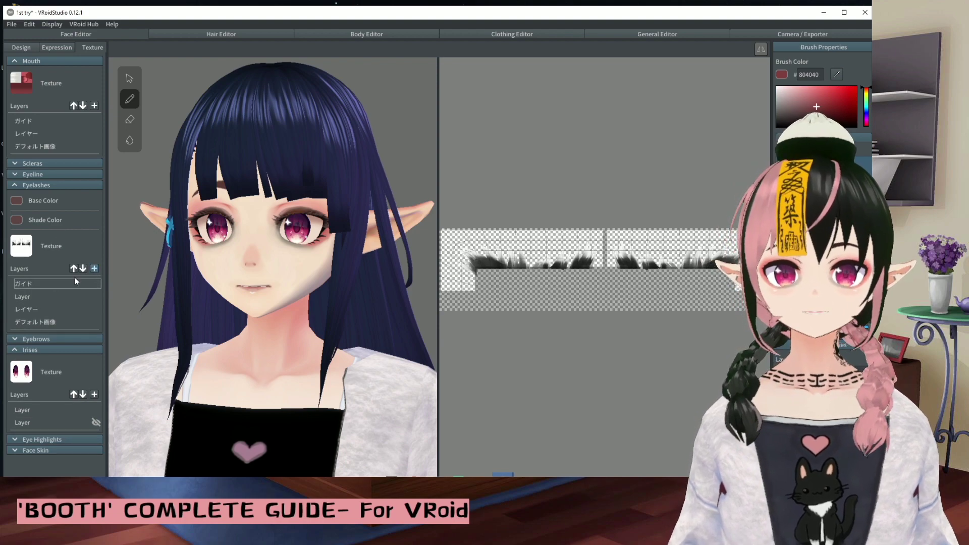
right_click(28, 295)
click(46, 271)
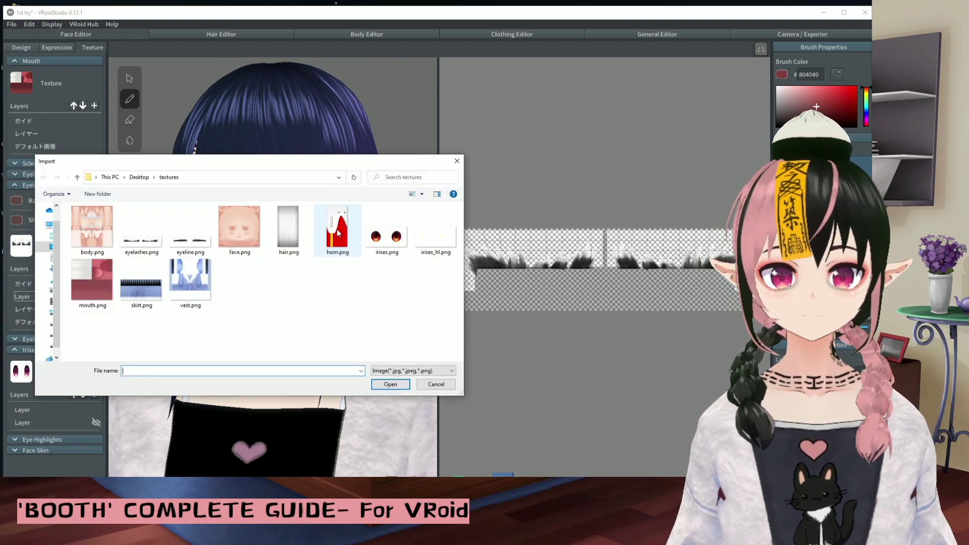
click(141, 231)
click(390, 384)
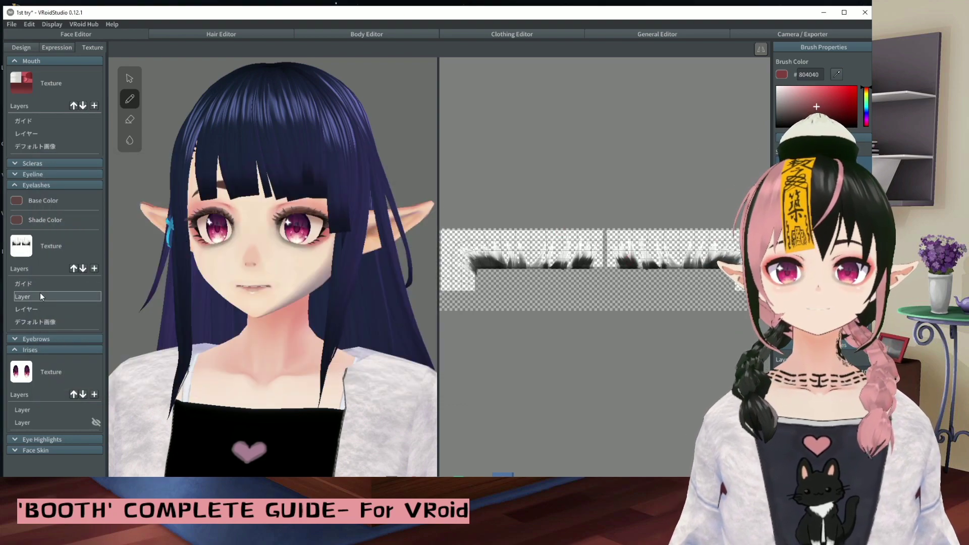
- Reopen the eyelash layer's import dialog, dismiss it, and go to the Clothing Editor
right_click(41, 296)
click(56, 269)
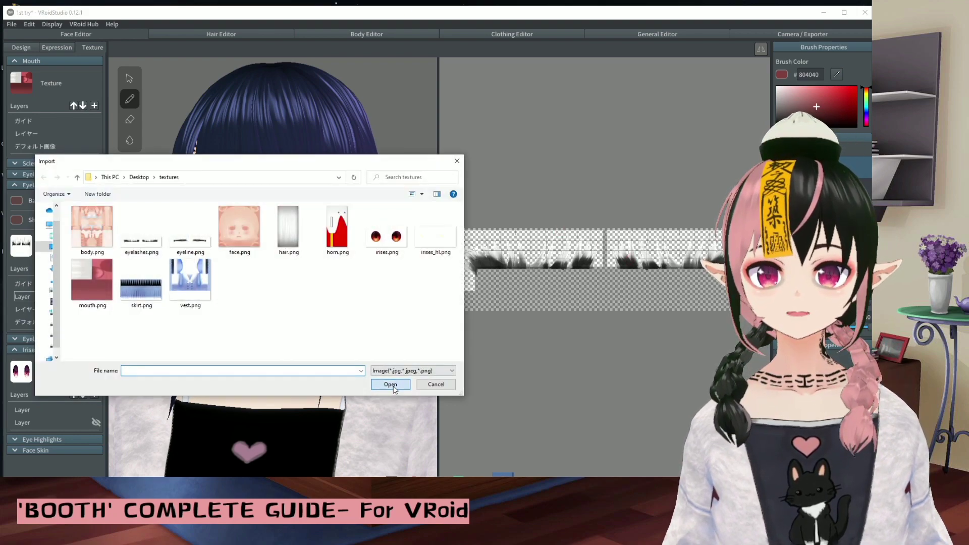
click(392, 385)
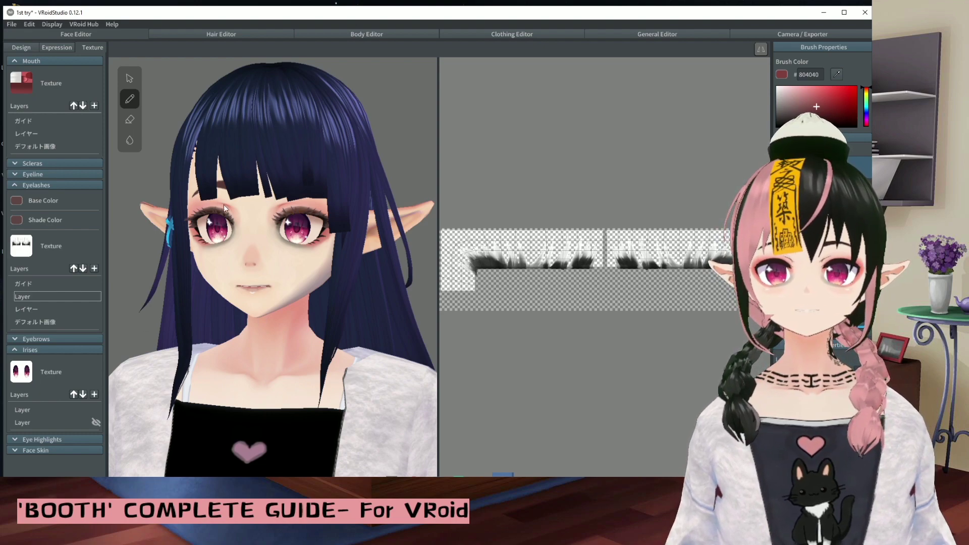
click(394, 35)
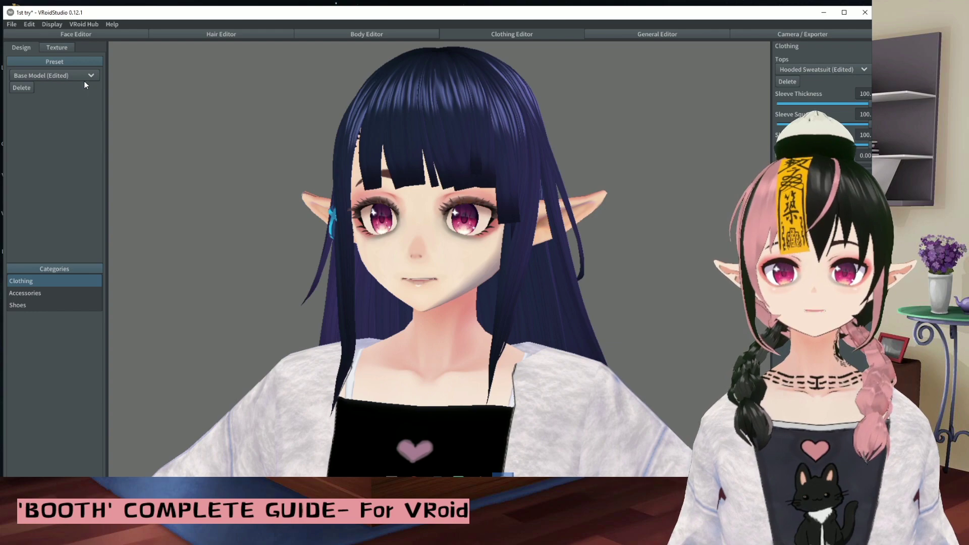
- Dress the avatar in the Long Coat preset and view its texture
click(91, 76)
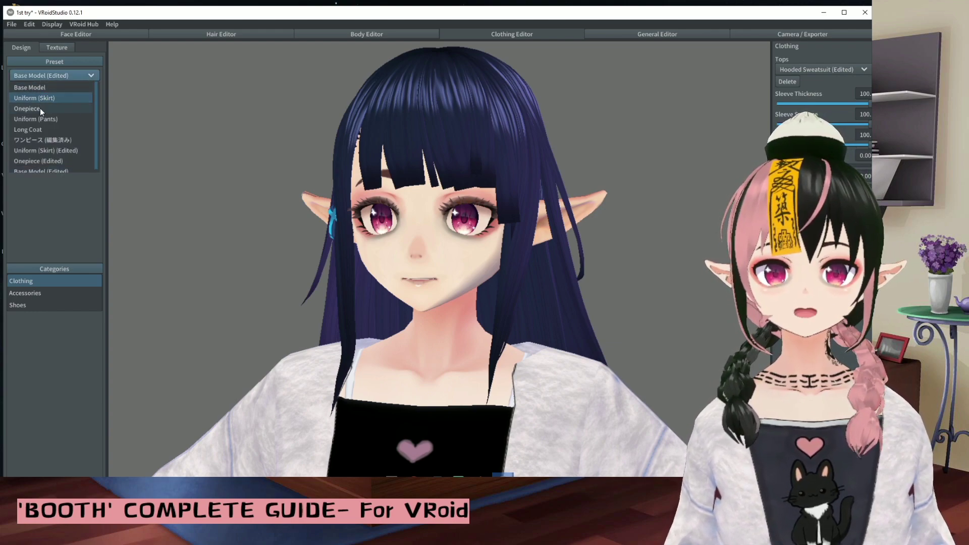
scroll(38, 156, down, 1)
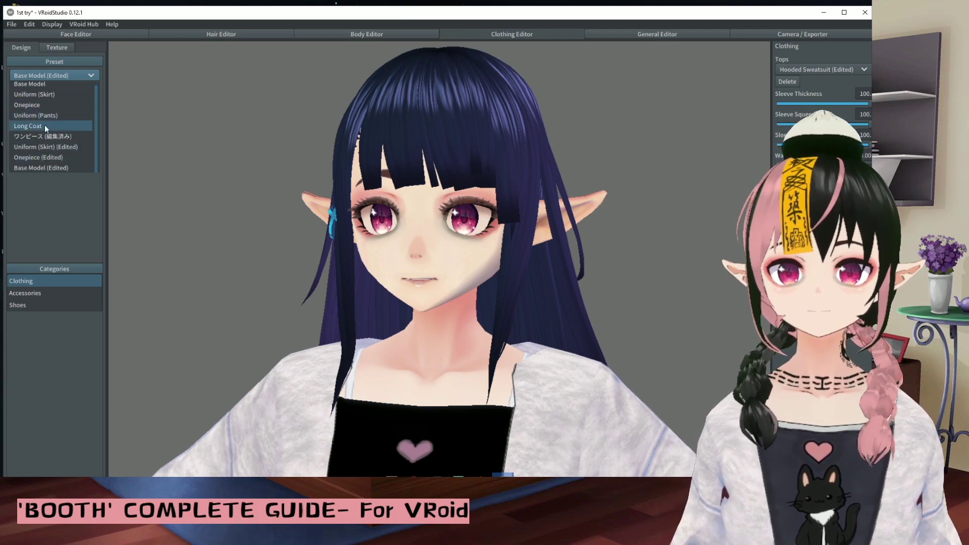
click(45, 125)
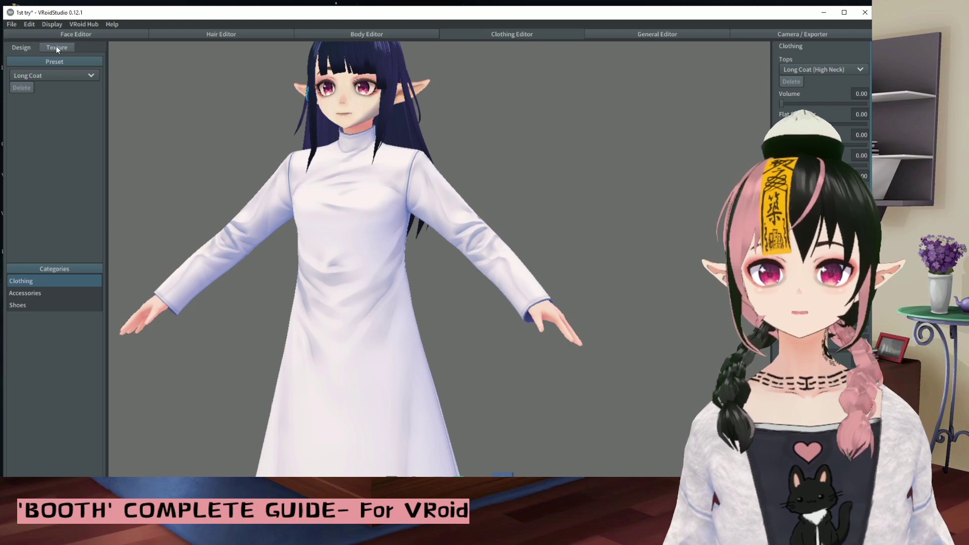
click(56, 47)
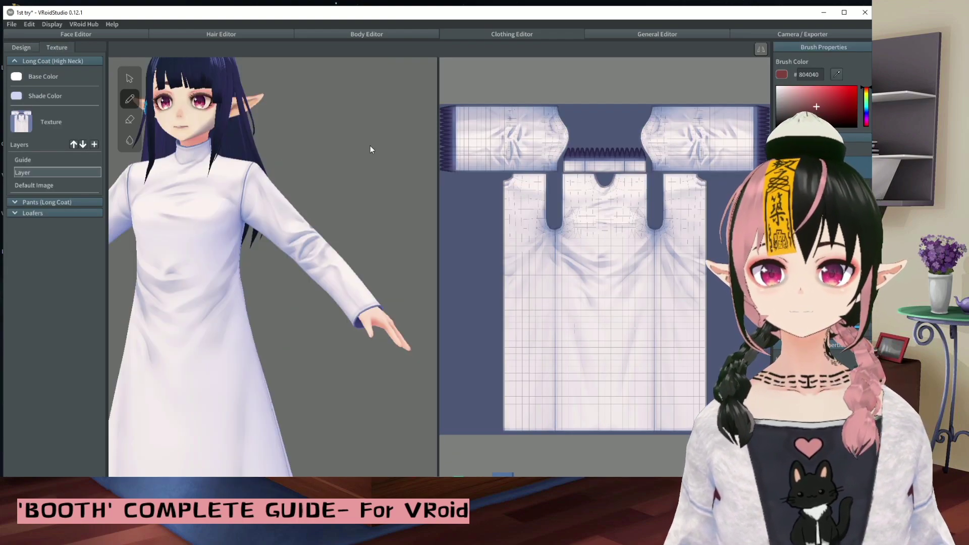
- Switch to the Uniform (Pants) preset and select its texture layer
click(21, 47)
click(35, 119)
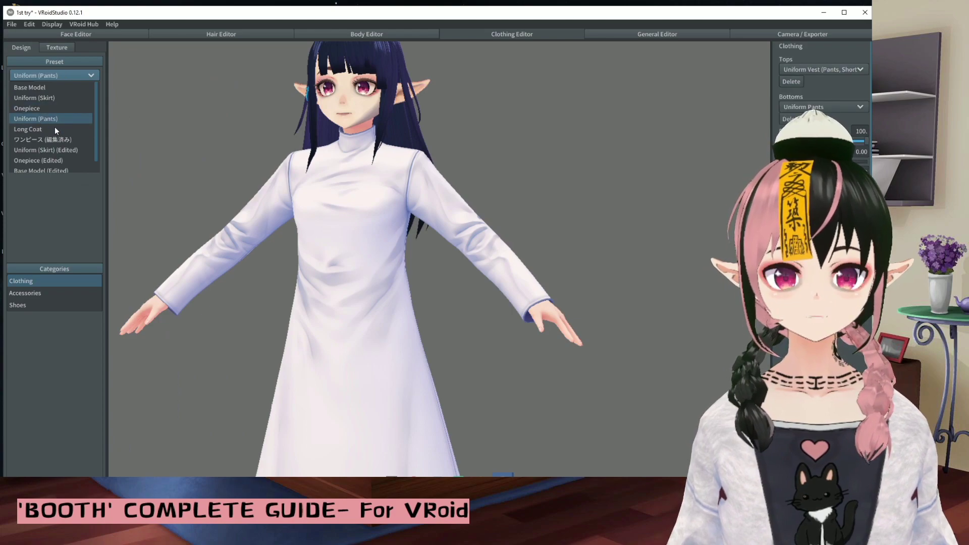
click(56, 47)
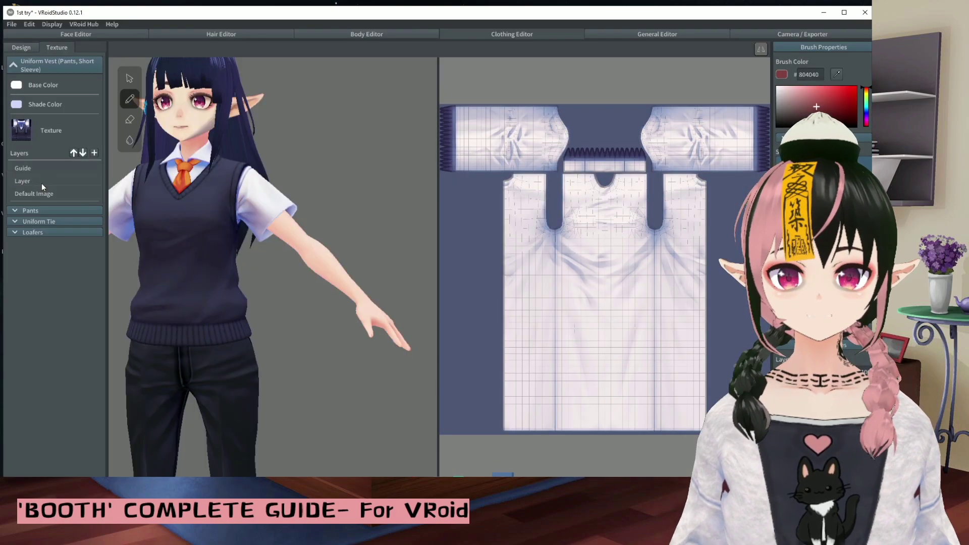
click(34, 194)
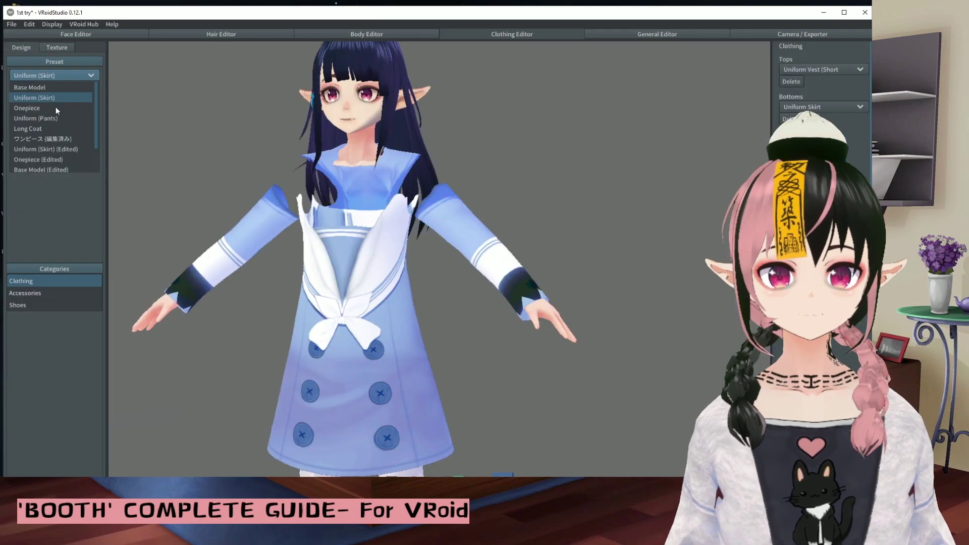
- Switch to Uniform (Skirt) and import vest.png over the Uniform Vest's Default Image
click(55, 107)
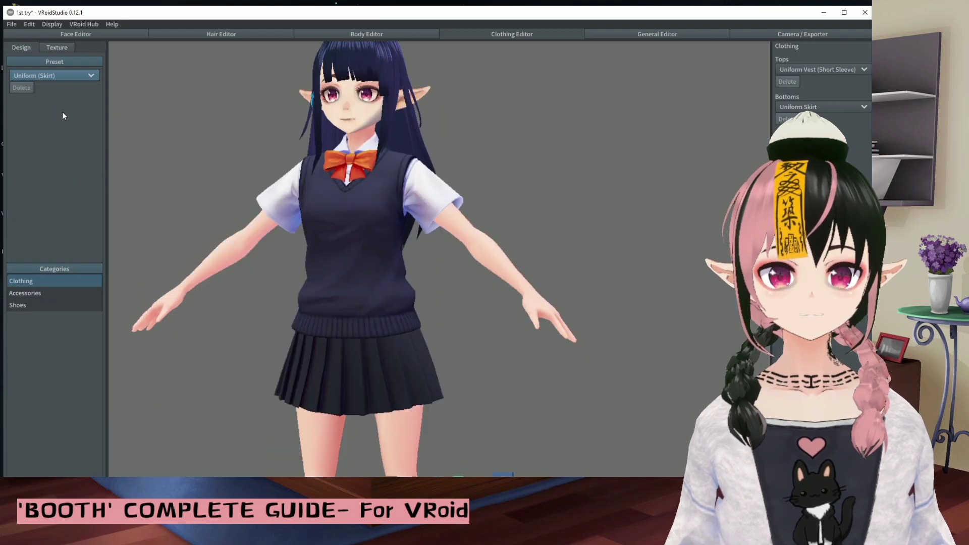
click(56, 48)
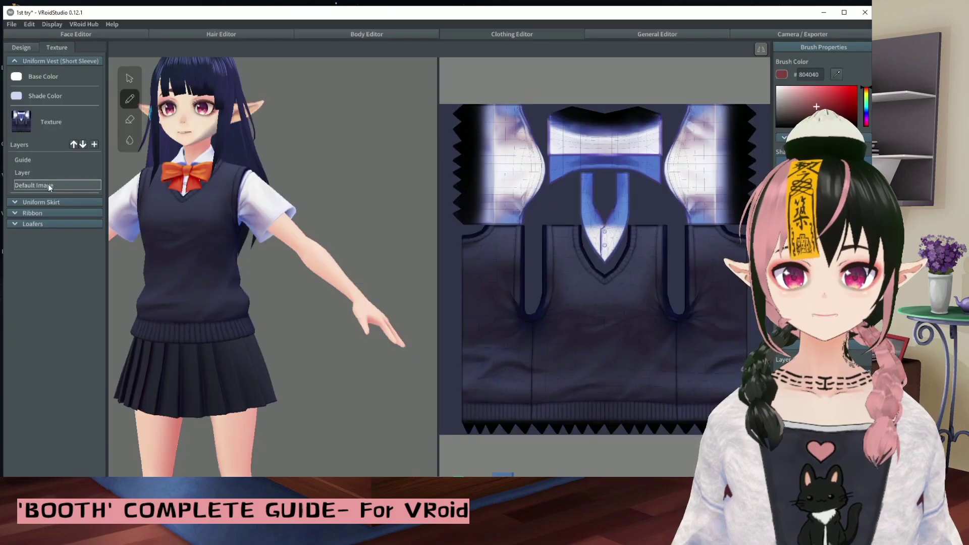
right_click(49, 186)
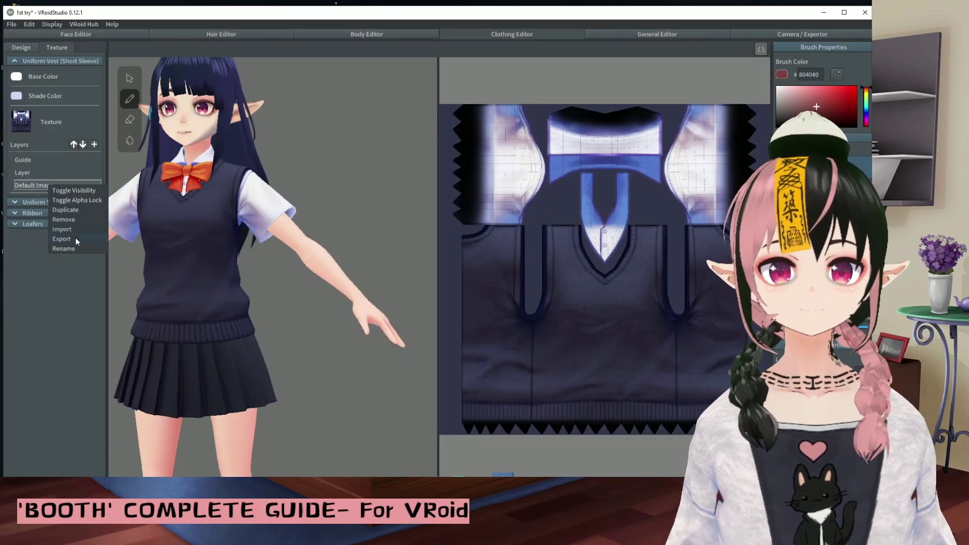
click(69, 226)
click(191, 281)
click(389, 383)
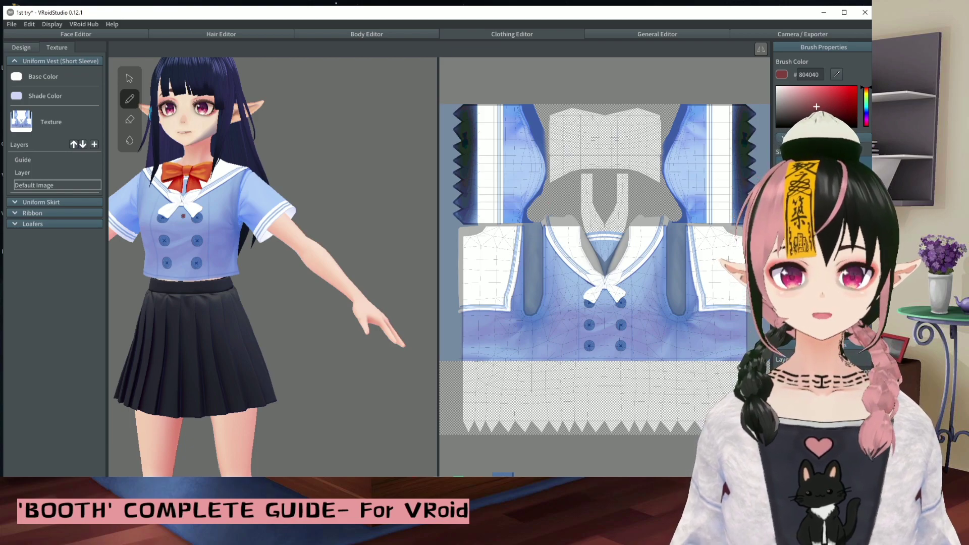
- Rotate and pan the view to inspect the uniformed model from face to shoes
right_drag(275, 230, 186, 264)
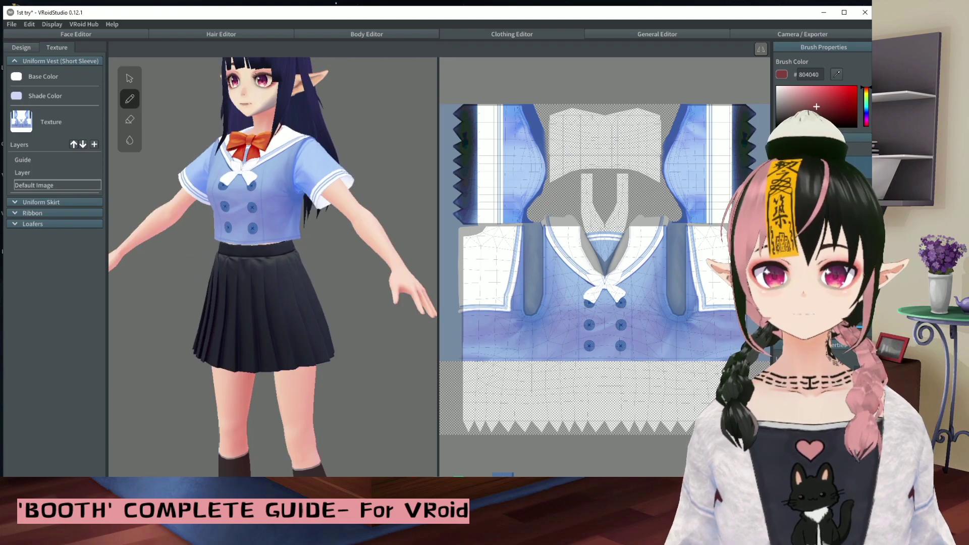
middle_drag(222, 212, 269, 373)
right_drag(269, 377, 211, 394)
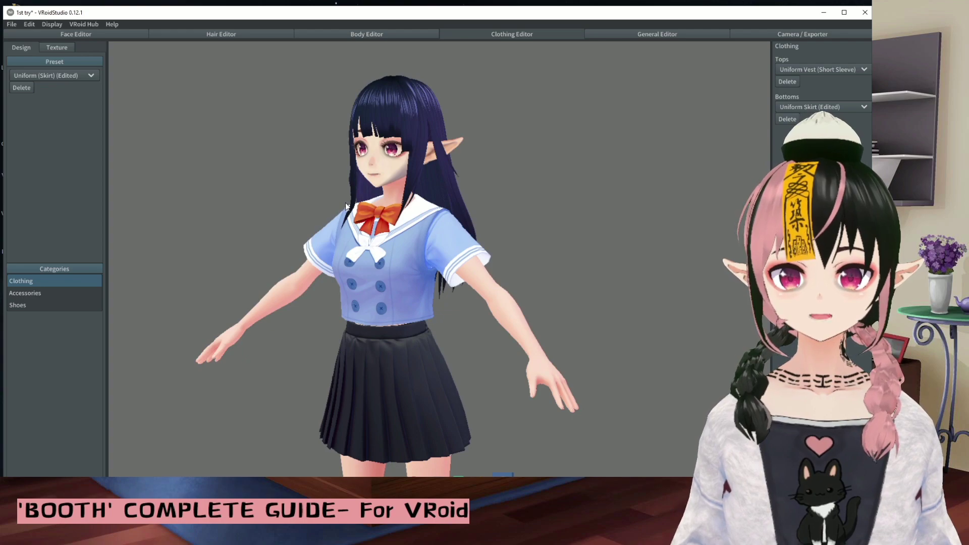
scroll(346, 206, up, 1)
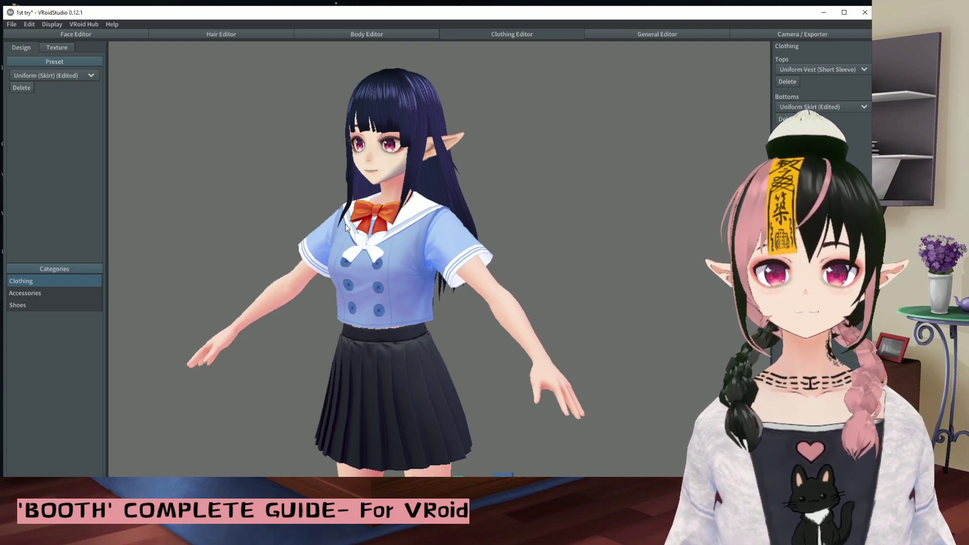
scroll(394, 192, up, 3)
right_drag(339, 193, 383, 166)
scroll(314, 167, down, 3)
scroll(384, 166, up, 3)
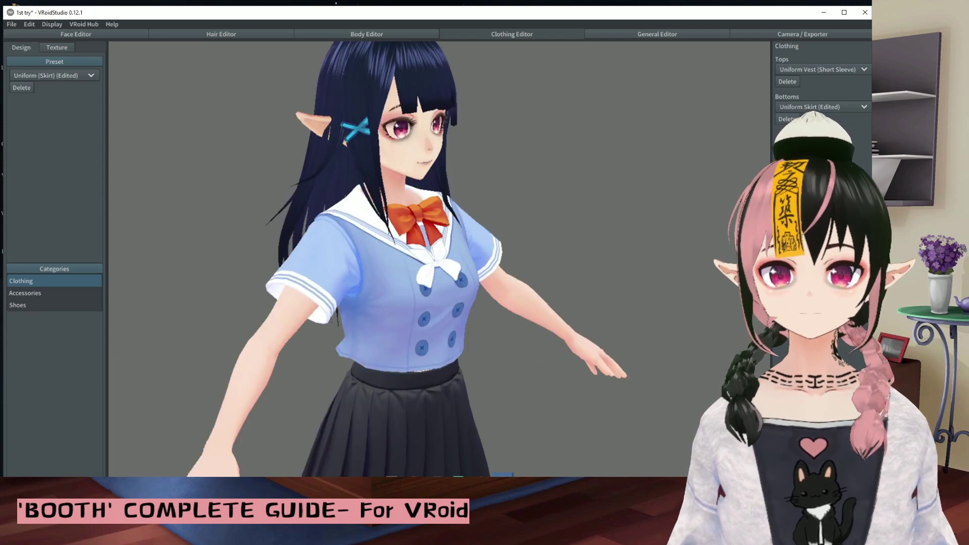